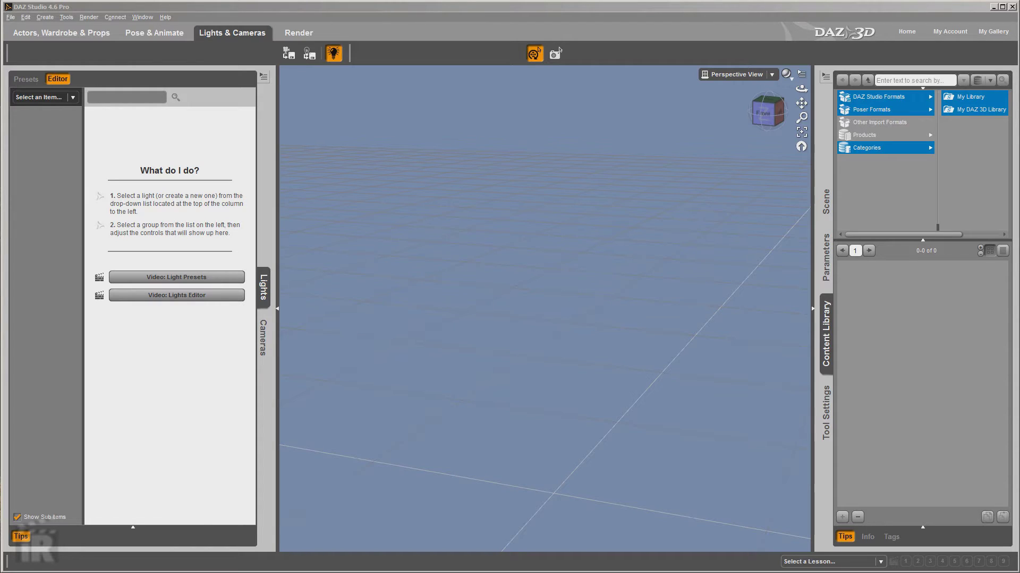
Search the Content Library for 'shuttle' and load the Shuttlestar model into the scene.
click(1002, 239)
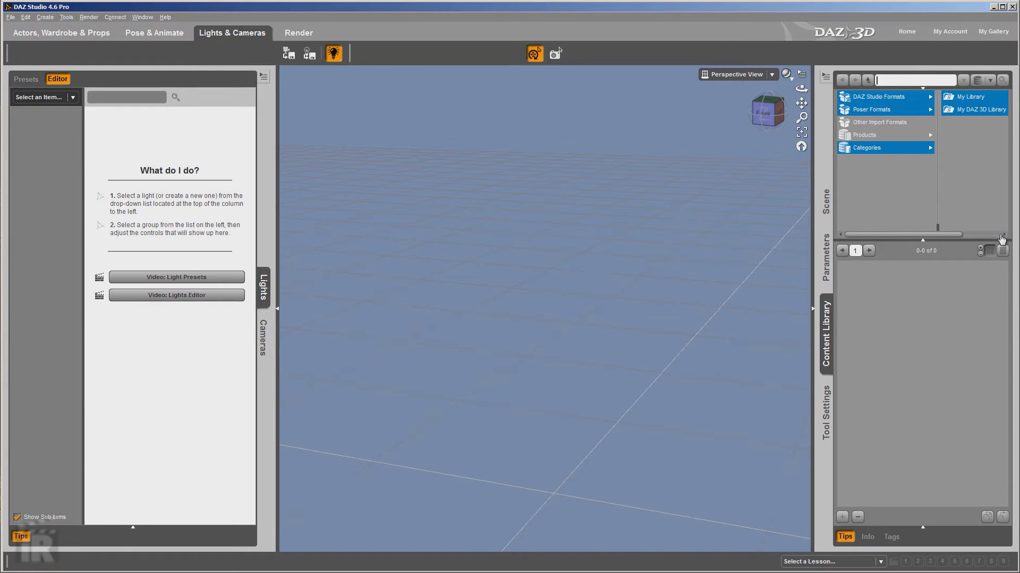
text(shuttle)
key(Return)
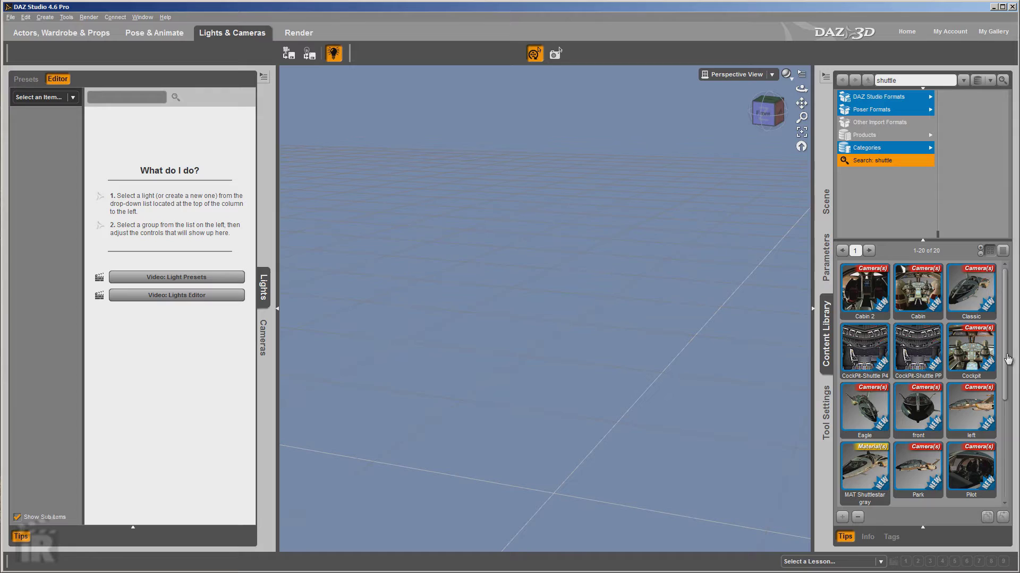
scroll(1005, 359, down, 3)
double_click(935, 436)
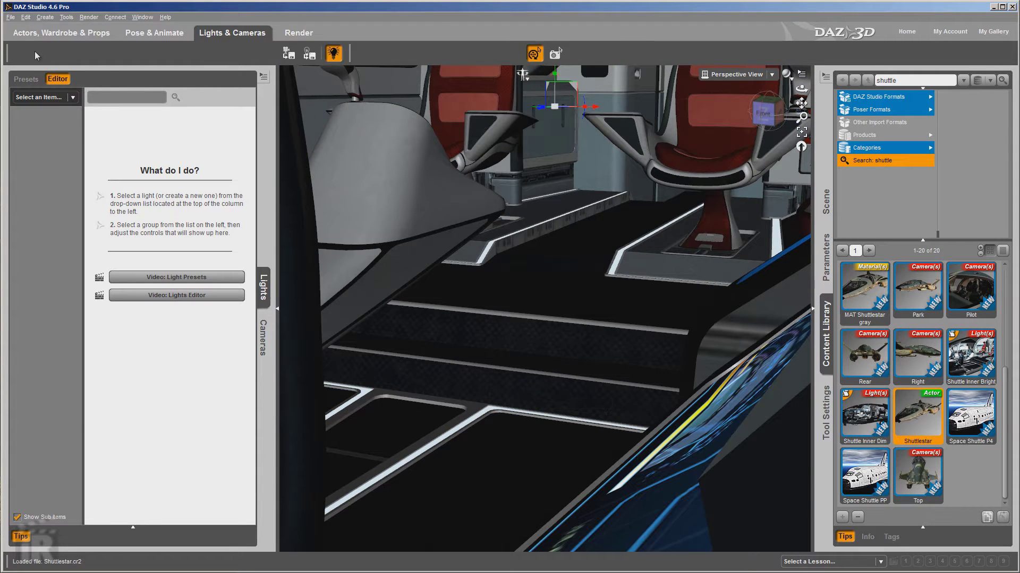
Begin a File > Export, then create and open a new '!!!!Tute' folder as the destination.
click(11, 17)
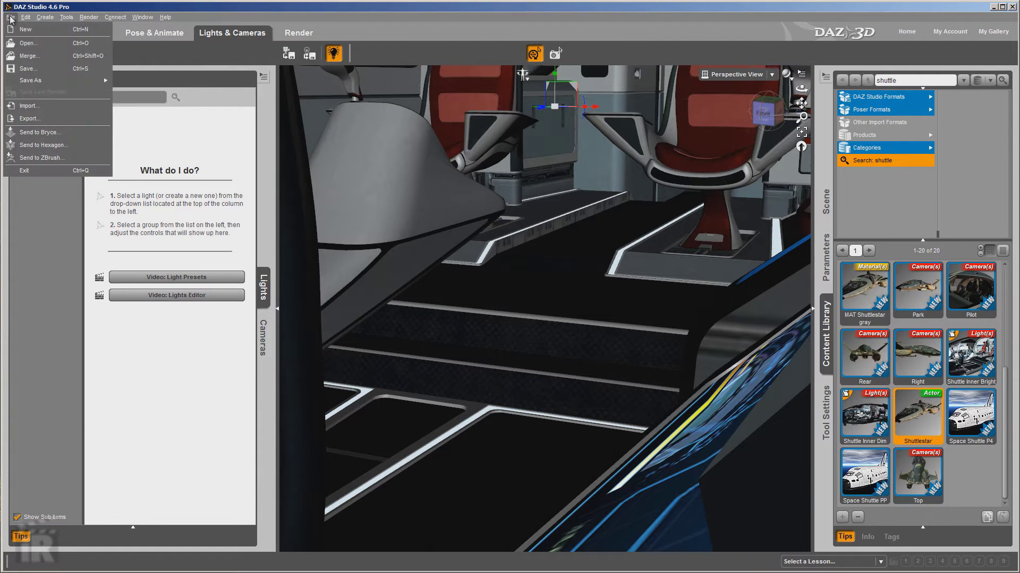
click(24, 119)
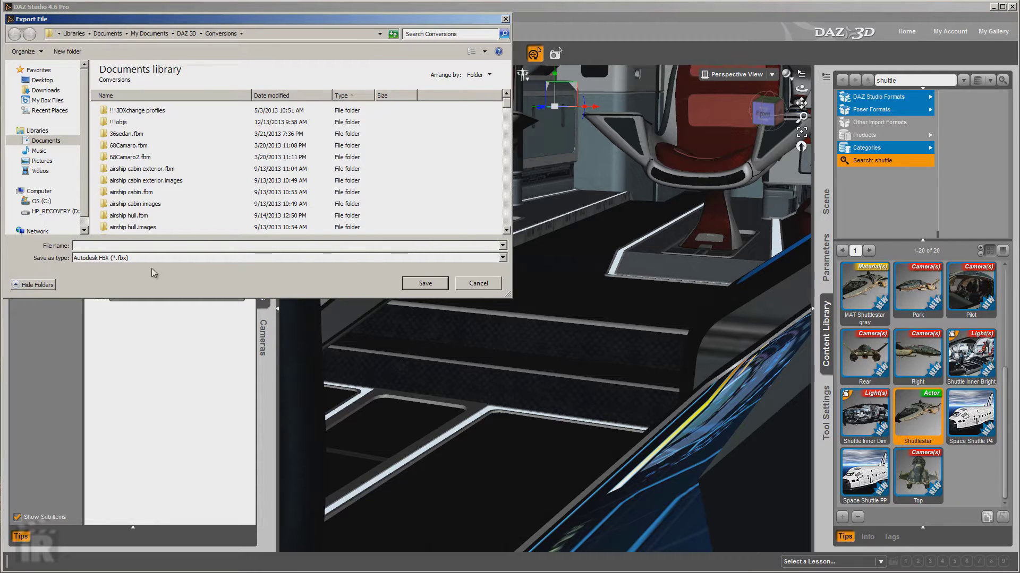
click(68, 51)
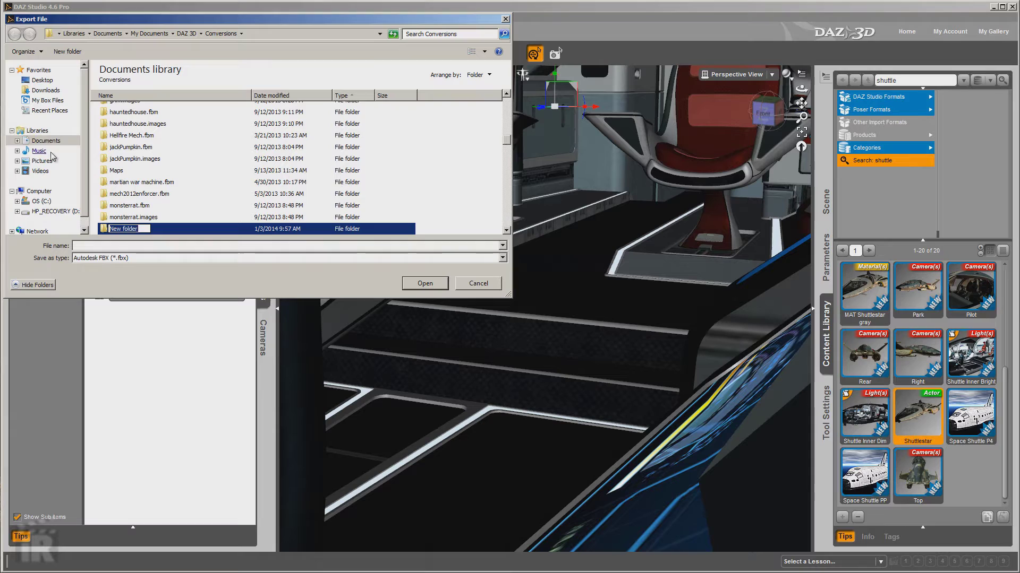
text(!!!!Tute)
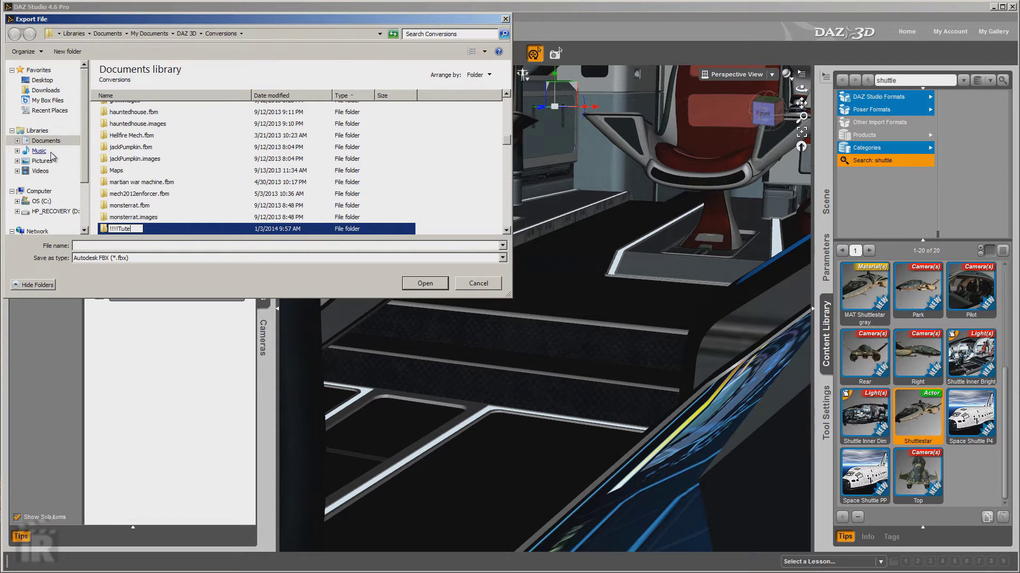
key(Return)
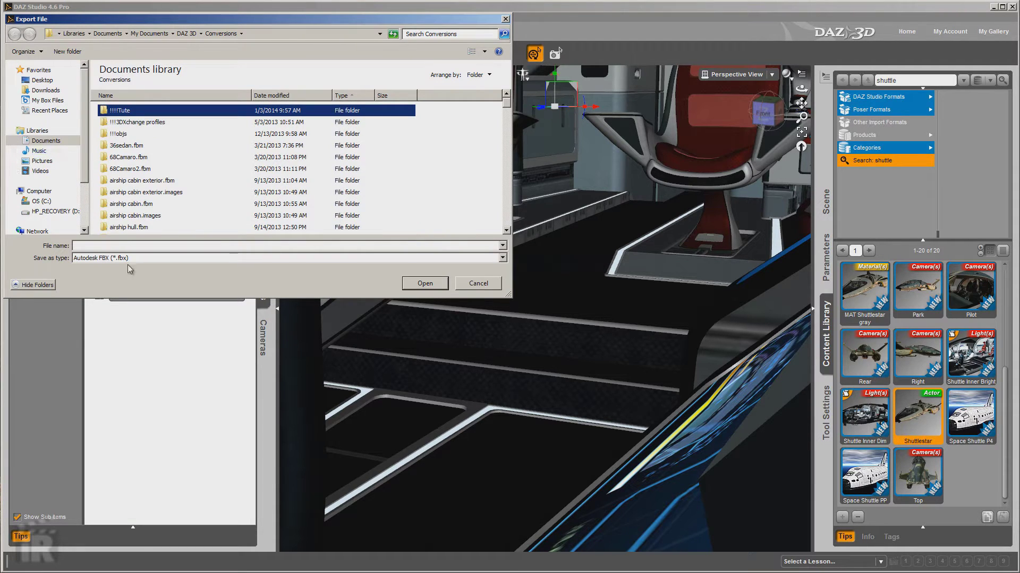
double_click(108, 111)
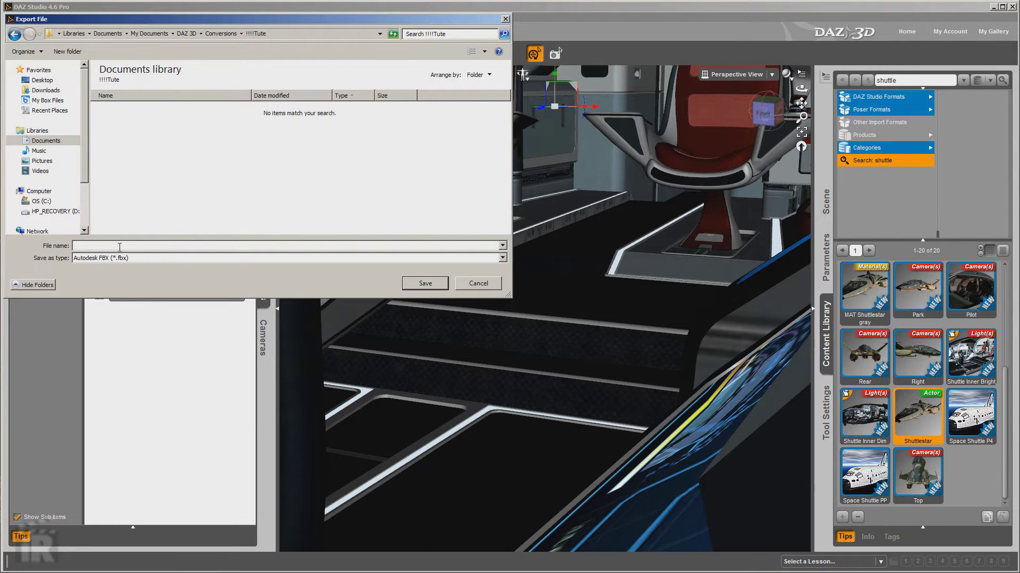
click(119, 246)
Name the export 'shuttle' and accept FBX Options with Morphs toggled, Figures, Props and Animations kept.
text(shuttle)
key(Return)
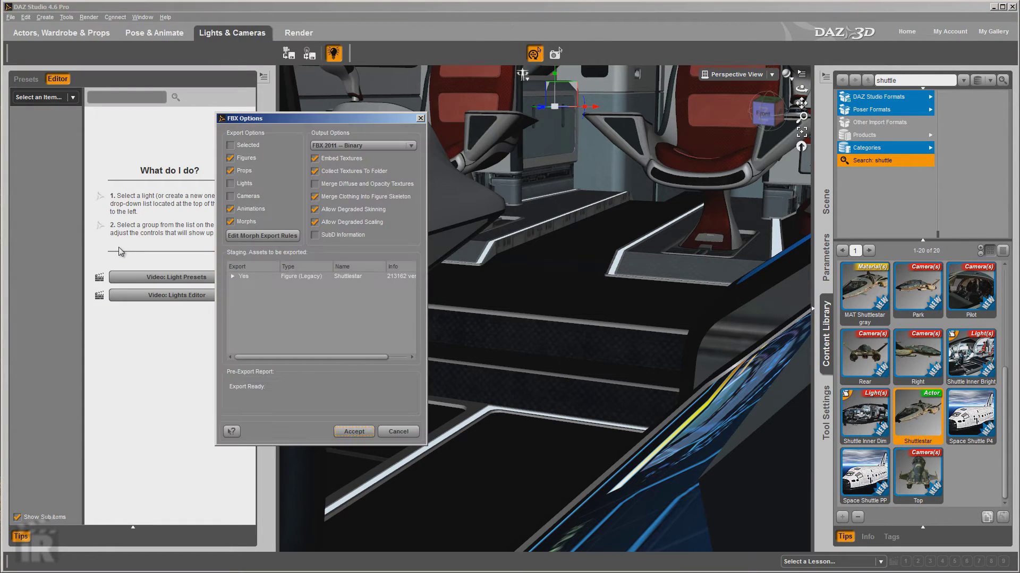
drag(352, 121, 448, 113)
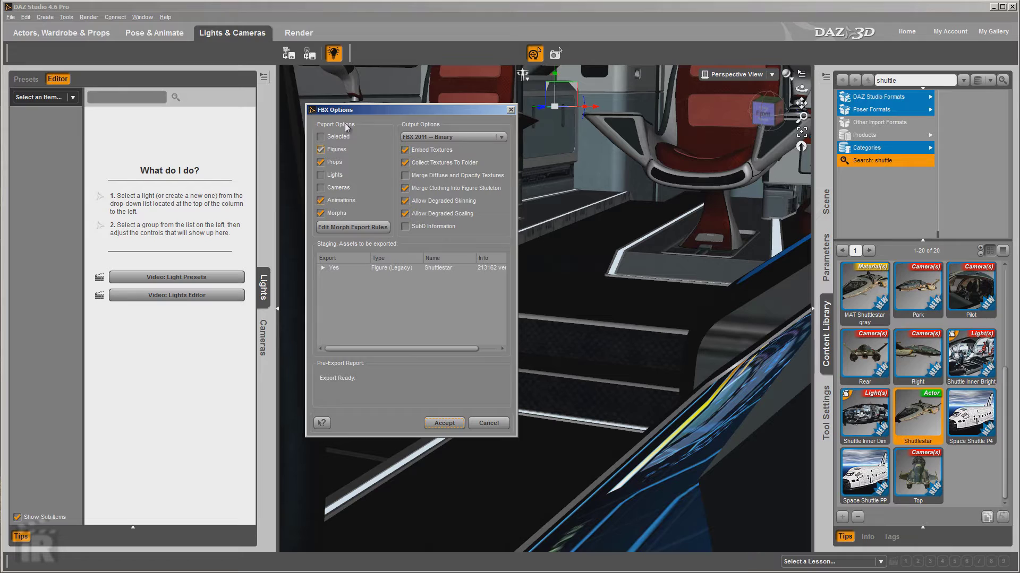
click(335, 216)
click(446, 423)
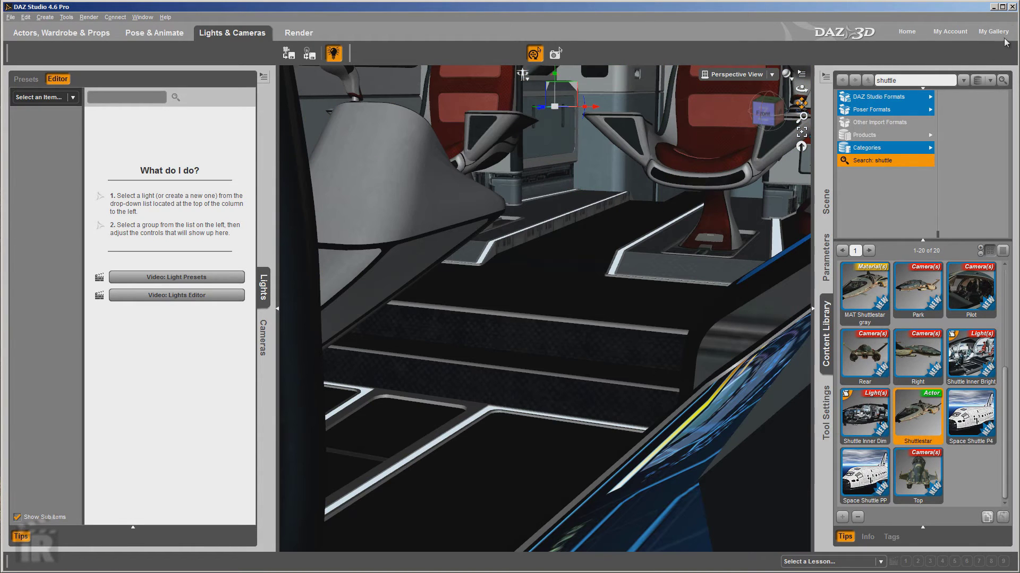
Minimize DAZ Studio and import shuttle.fbx from the !!!!Tute folder into 3DXchange with its animation.
click(993, 7)
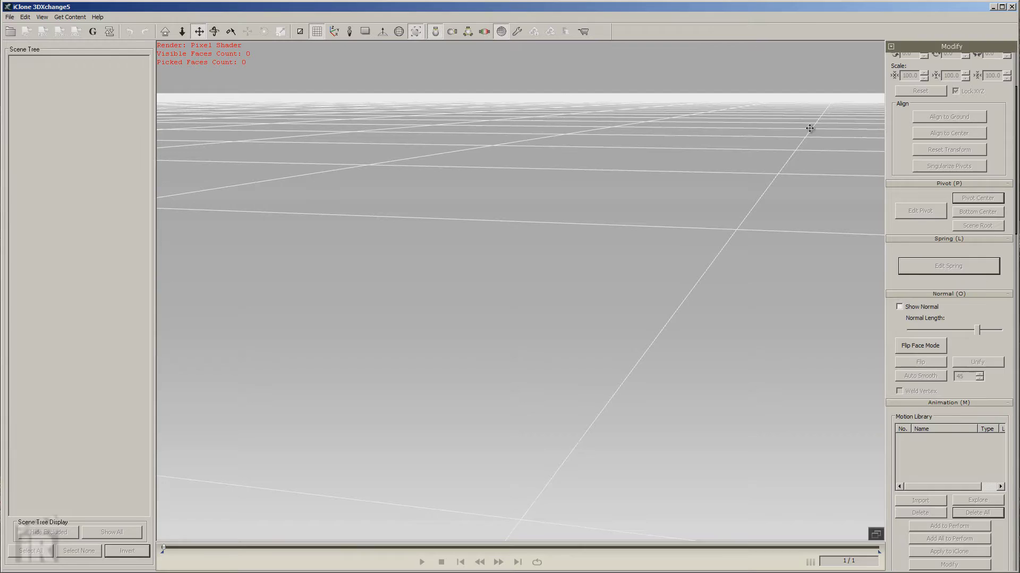
click(10, 32)
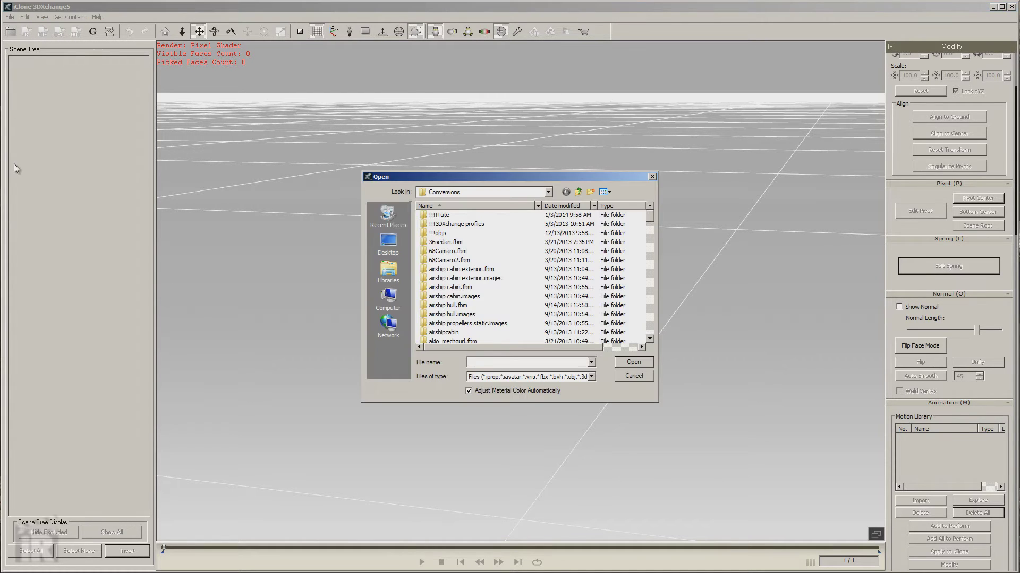
double_click(438, 215)
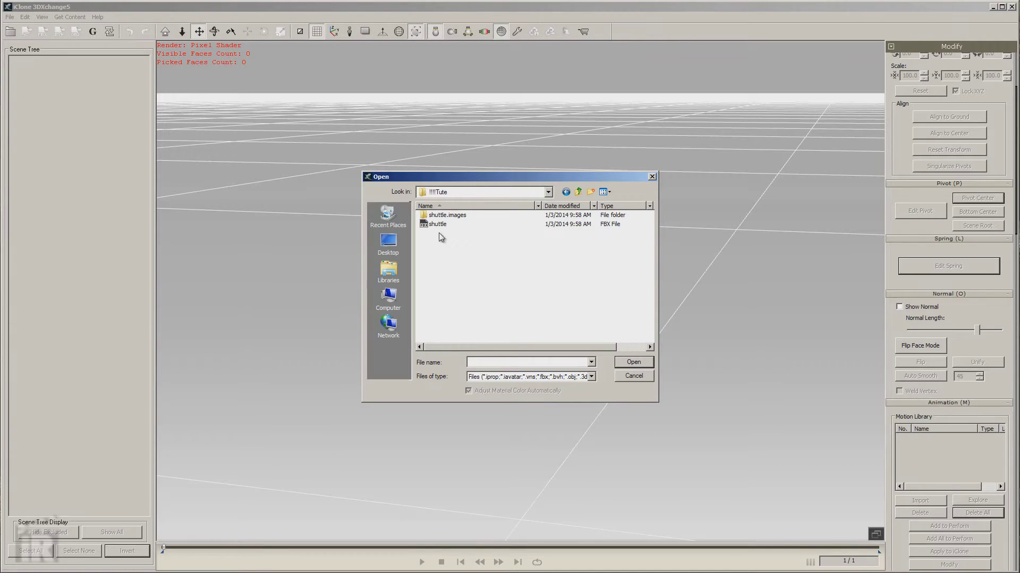
double_click(434, 225)
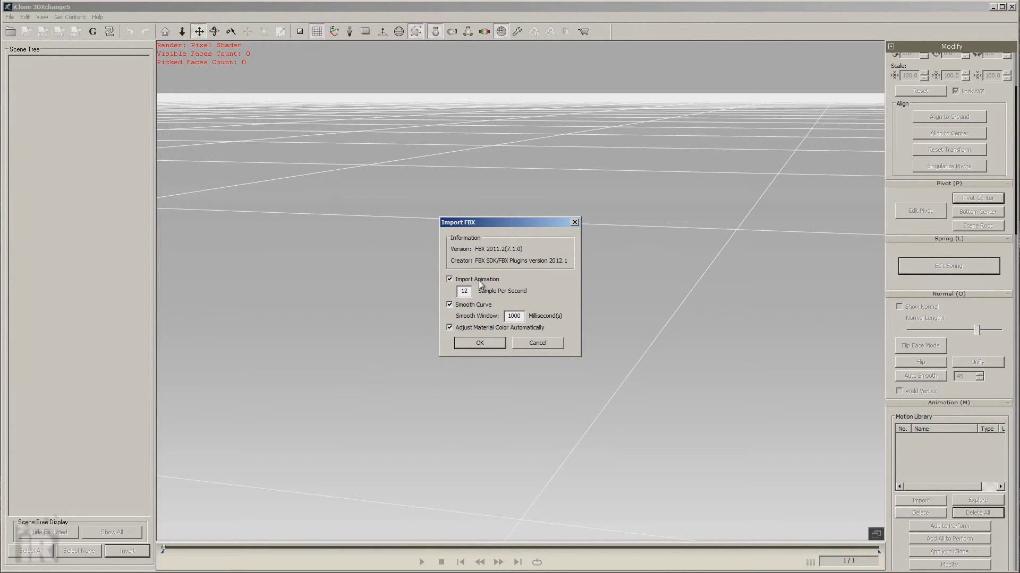
click(480, 344)
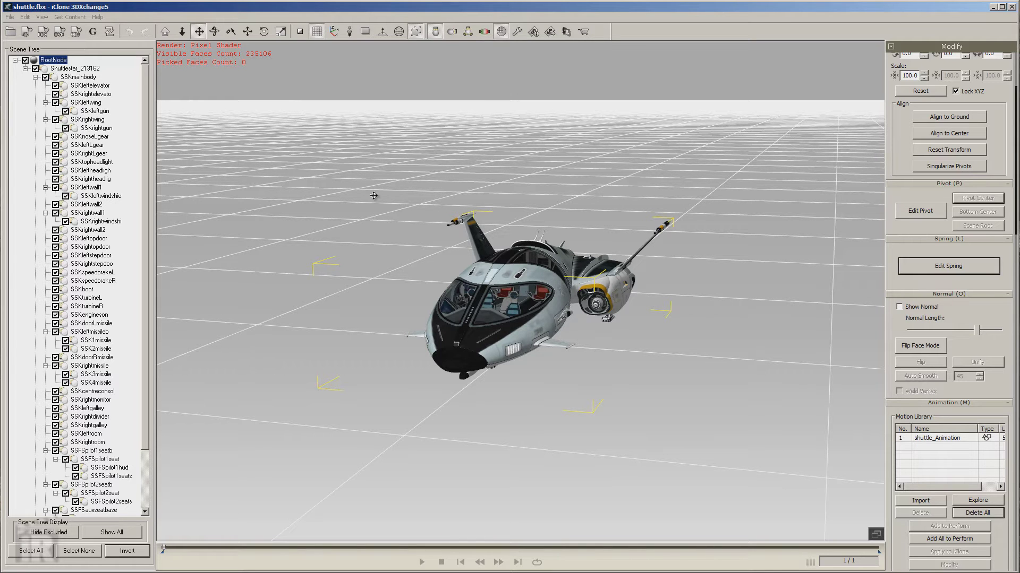
Preview the shuttle_Animation clip from a side view, then delete it from the Motion Library.
right_drag(544, 191, 330, 219)
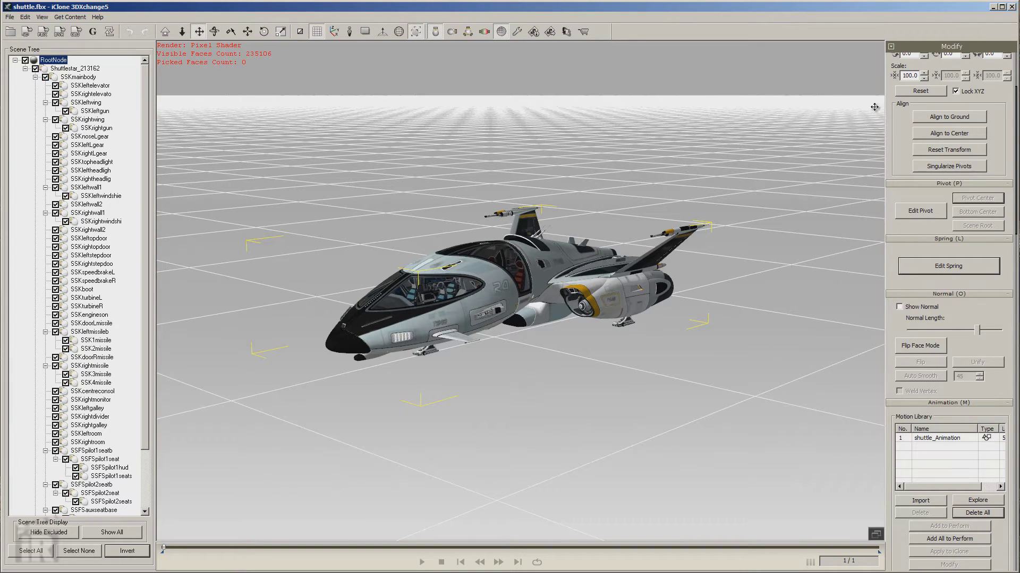
drag(1014, 159, 1014, 250)
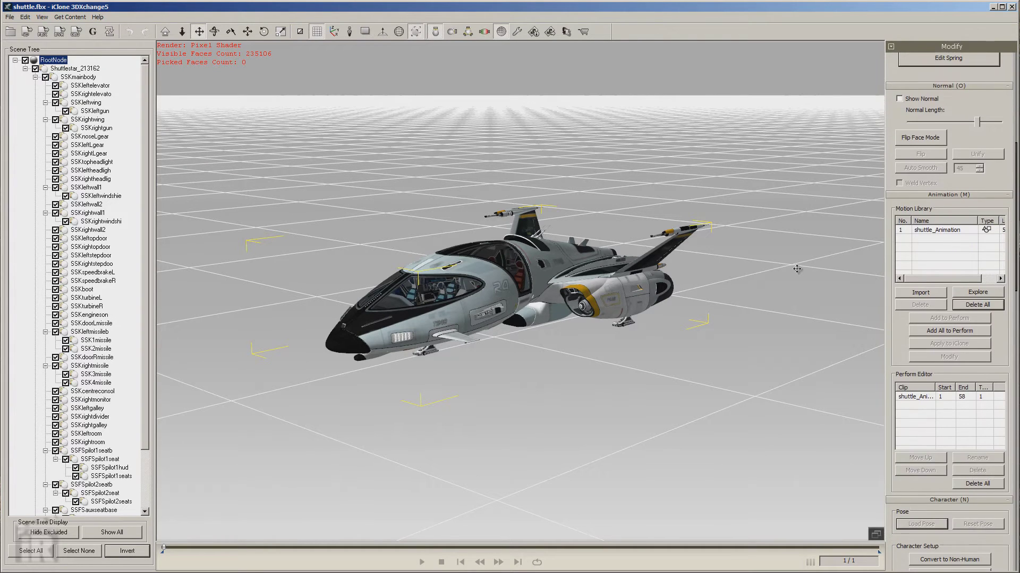
click(935, 230)
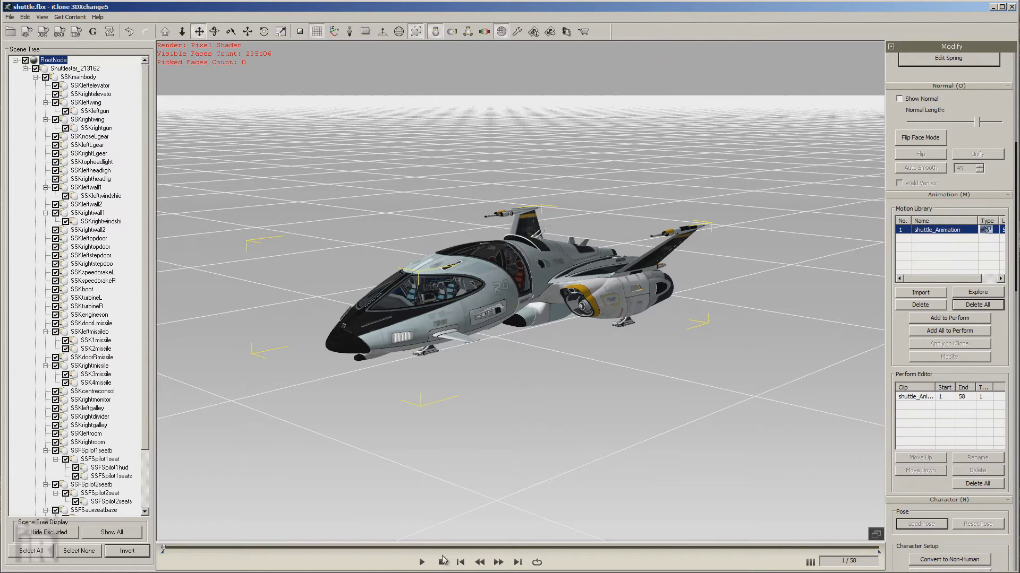
click(423, 562)
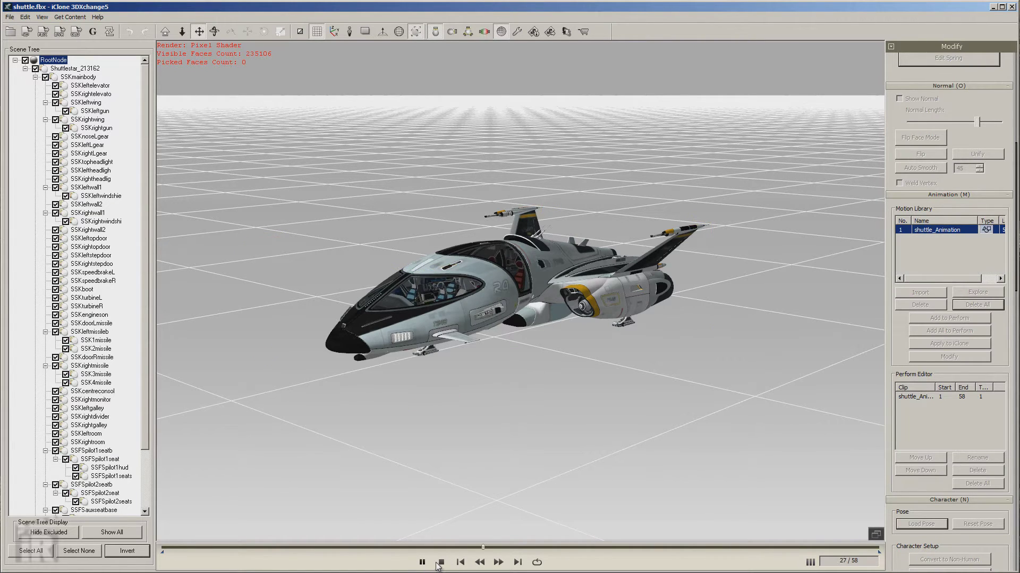
click(440, 564)
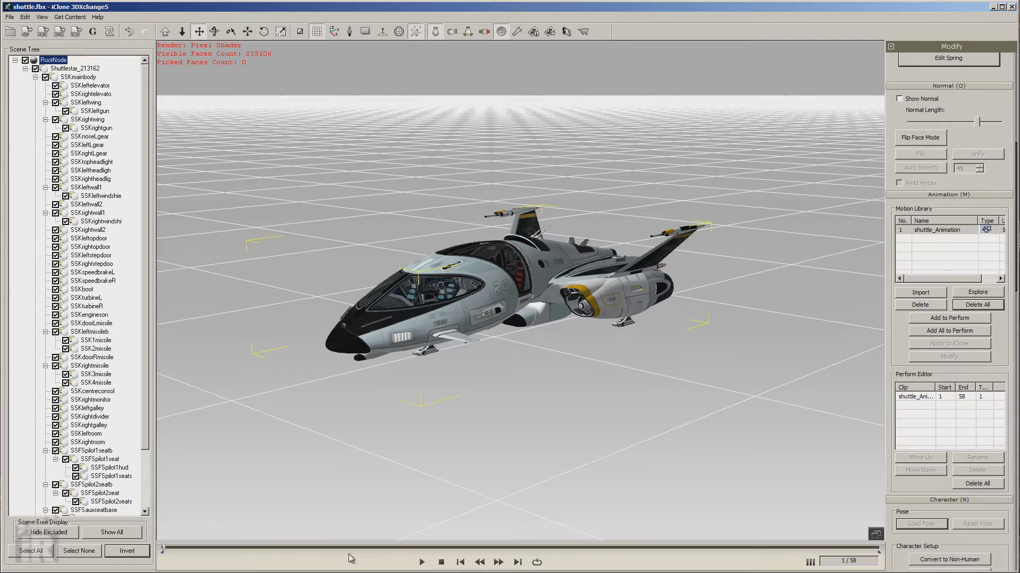
click(992, 306)
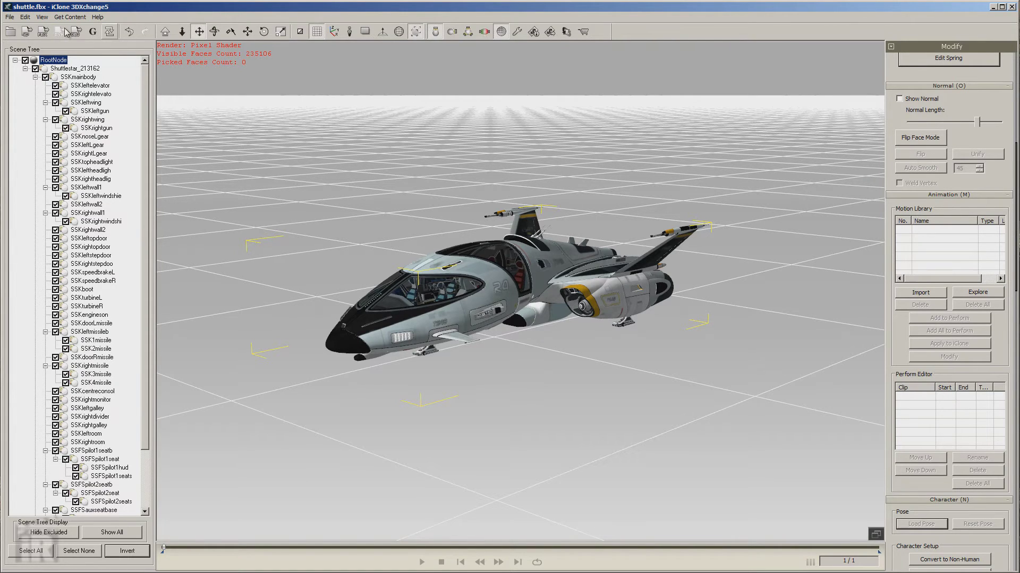
Export the shuttle as an iClone 5 prop to the custom props folder, then minimize 3DXchange.
click(27, 31)
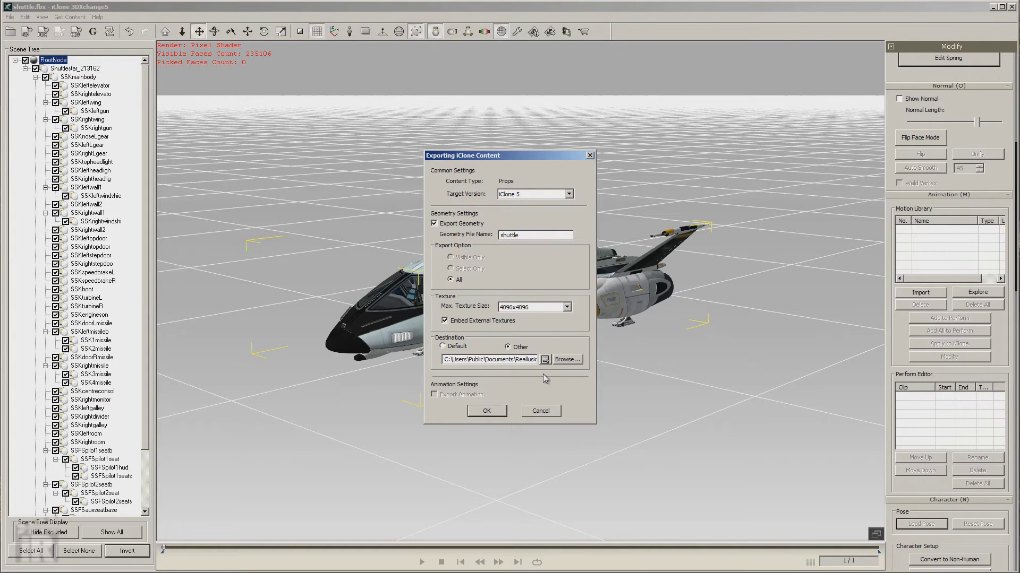
drag(531, 358, 569, 357)
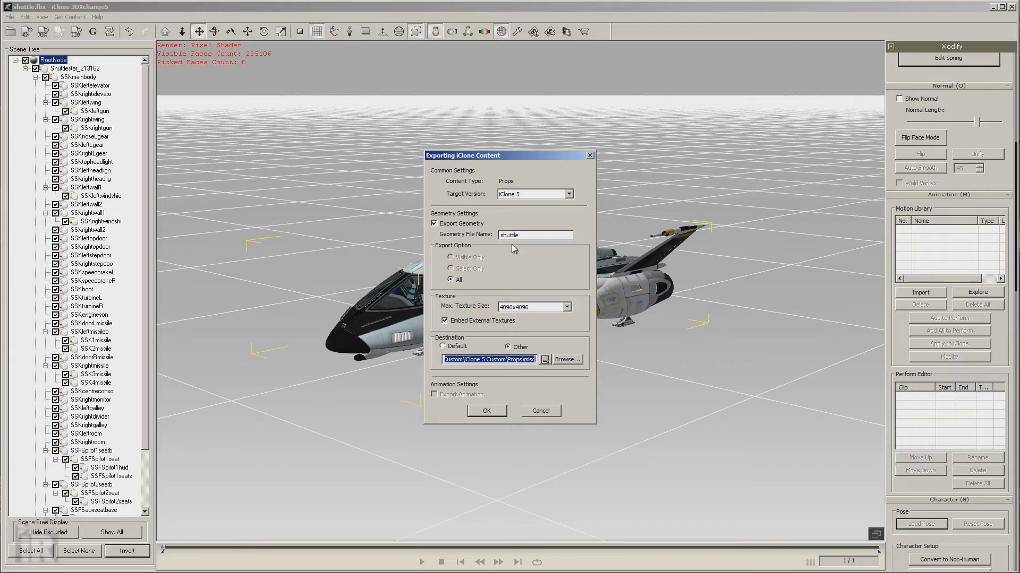
click(492, 414)
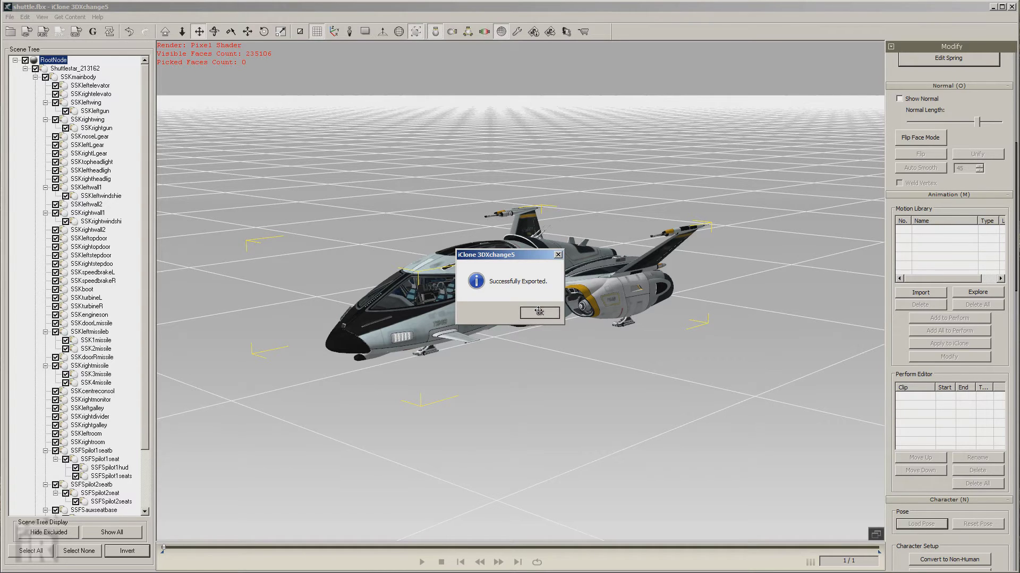
click(539, 312)
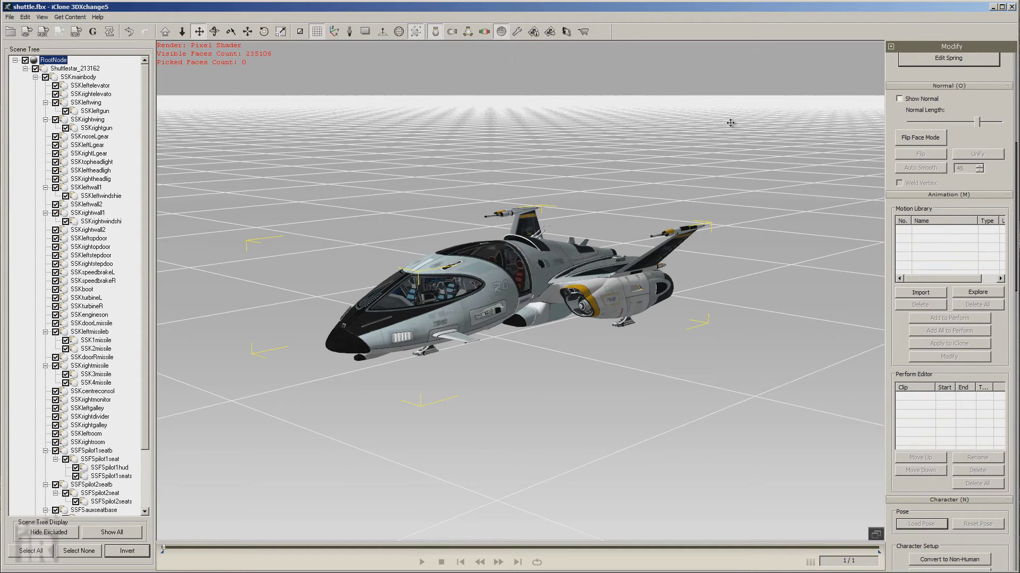
click(993, 7)
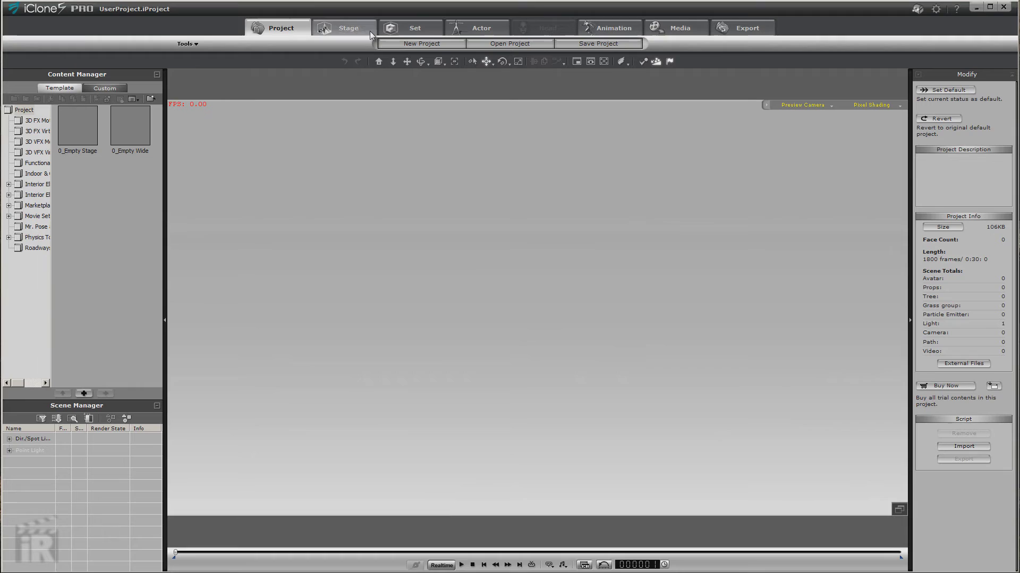
Switch to the Set tab, widen the Content Manager, and browse the Custom misc folder to the shuttle.
click(413, 30)
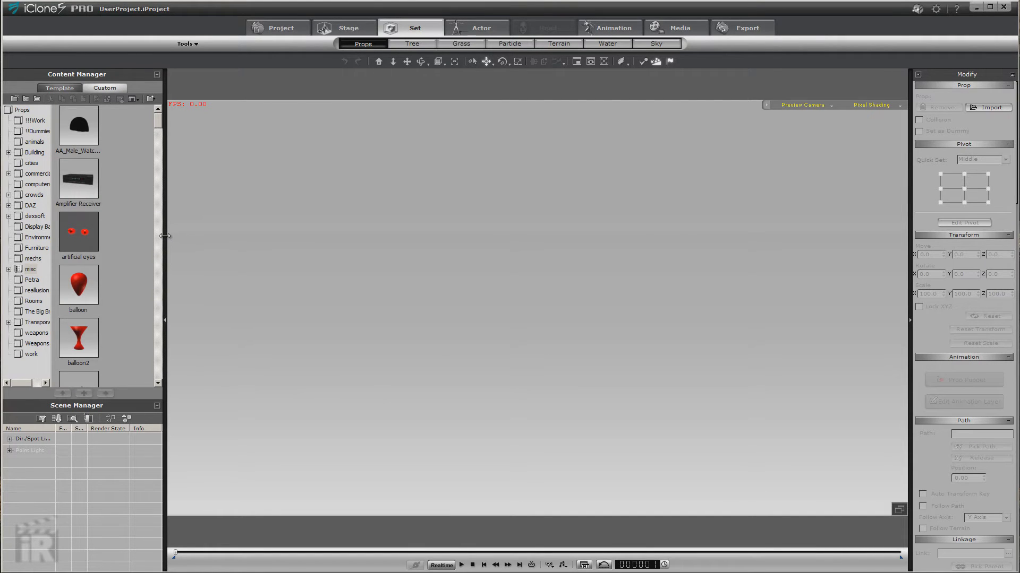
drag(165, 236, 239, 227)
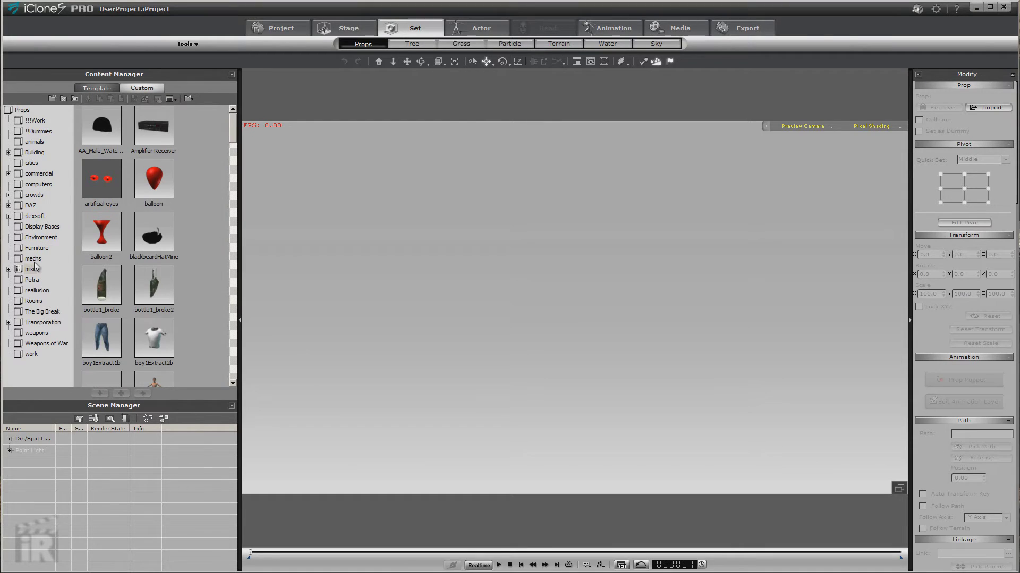
click(31, 269)
drag(235, 131, 233, 313)
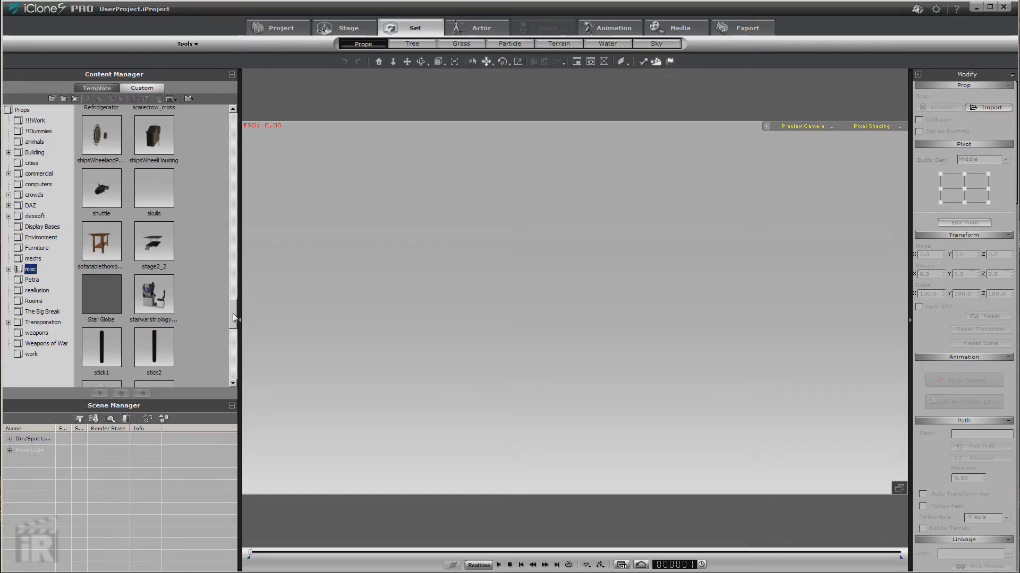
Add the shuttle prop to the scene, orbit to a side view, and open Edit Animation Layer.
double_click(111, 202)
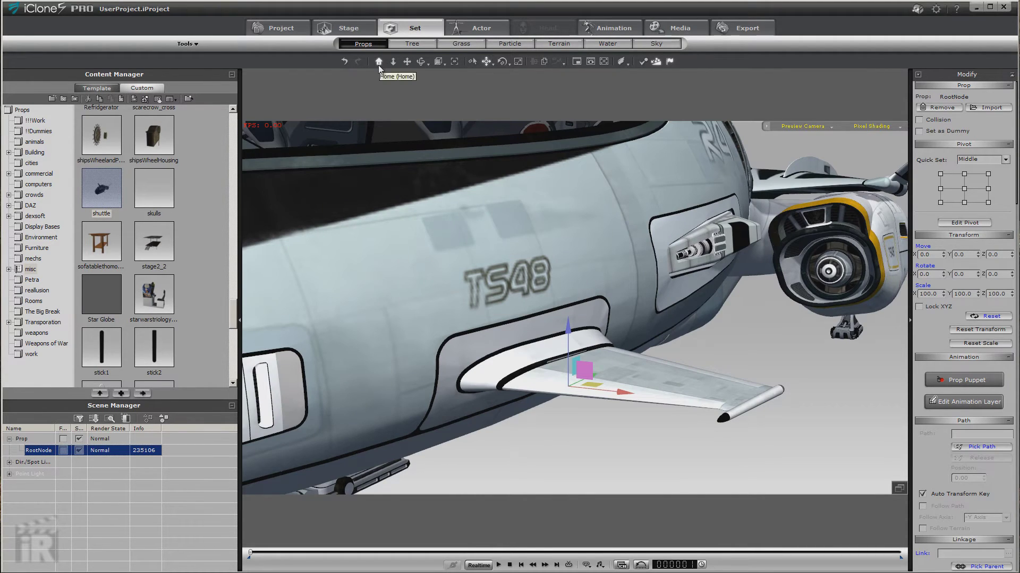
click(378, 65)
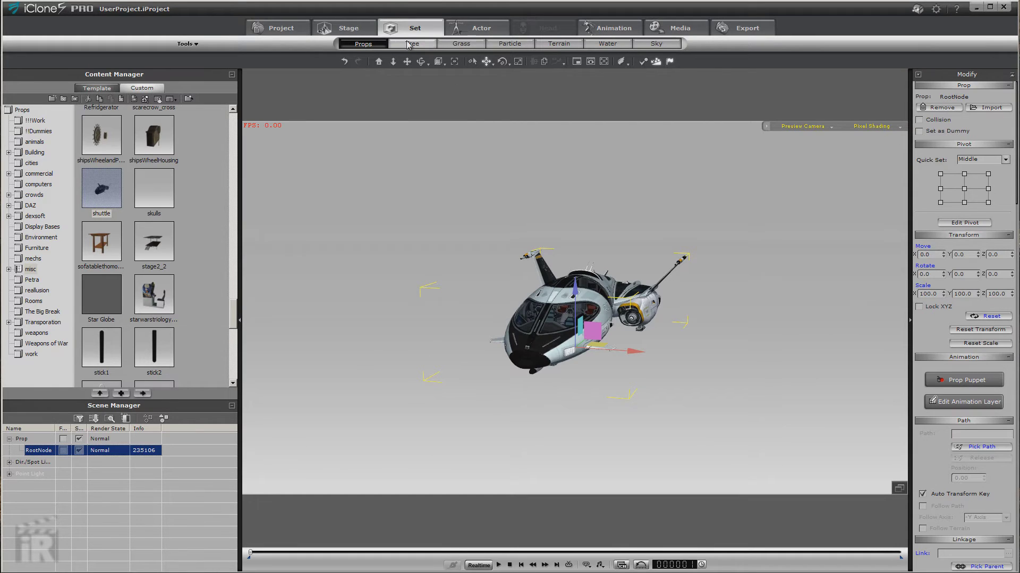
click(421, 61)
drag(553, 228, 586, 309)
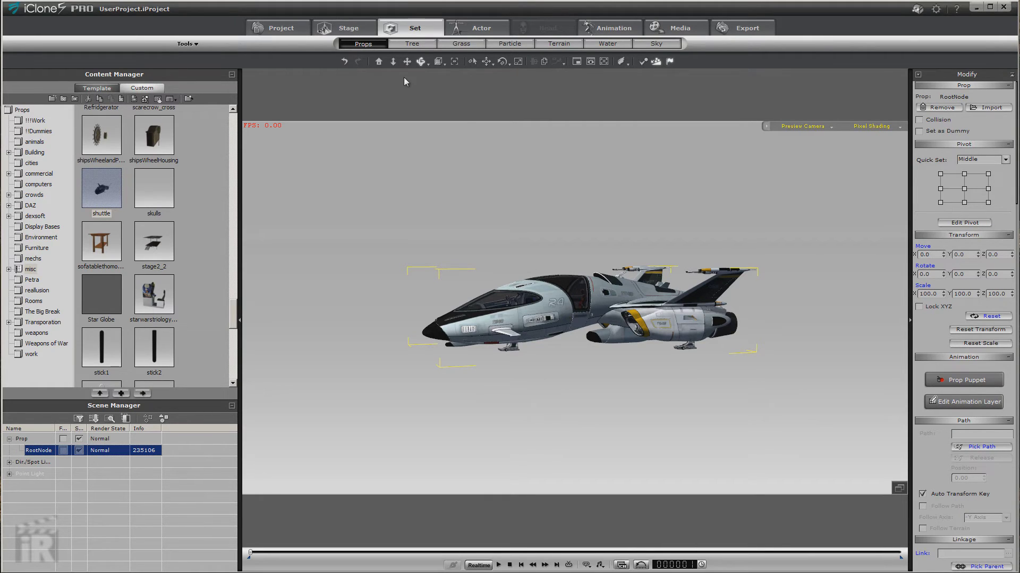
click(947, 403)
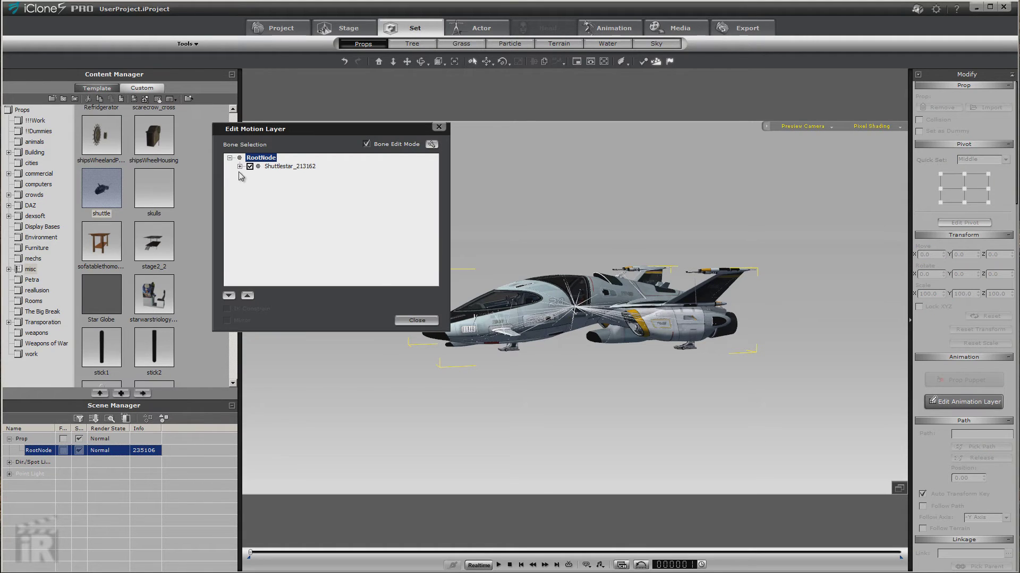
Expand Shuttlestar_213162 and SSKmainbody in the bone tree and go to frame 74.
click(239, 167)
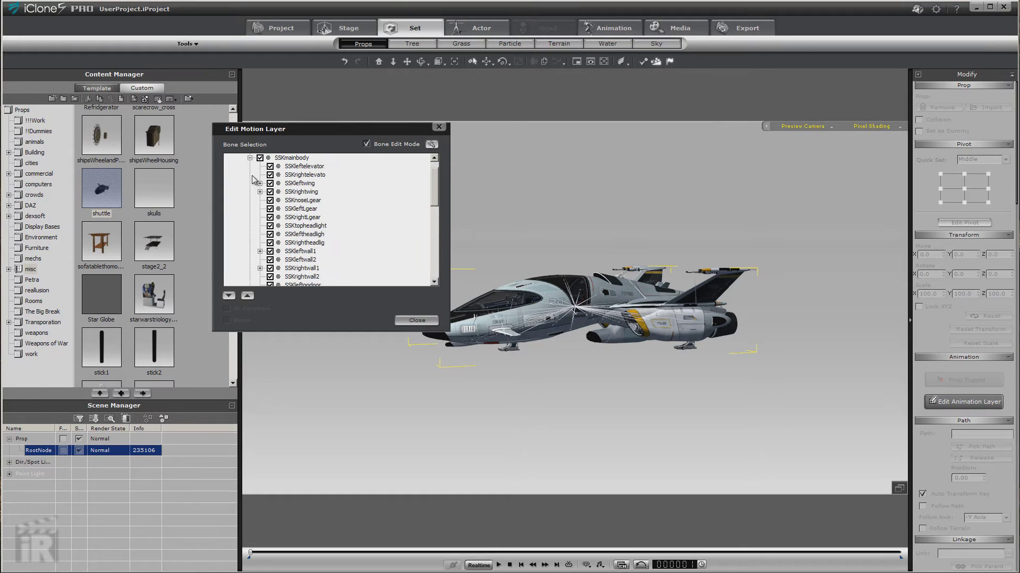
click(249, 175)
drag(327, 126, 313, 91)
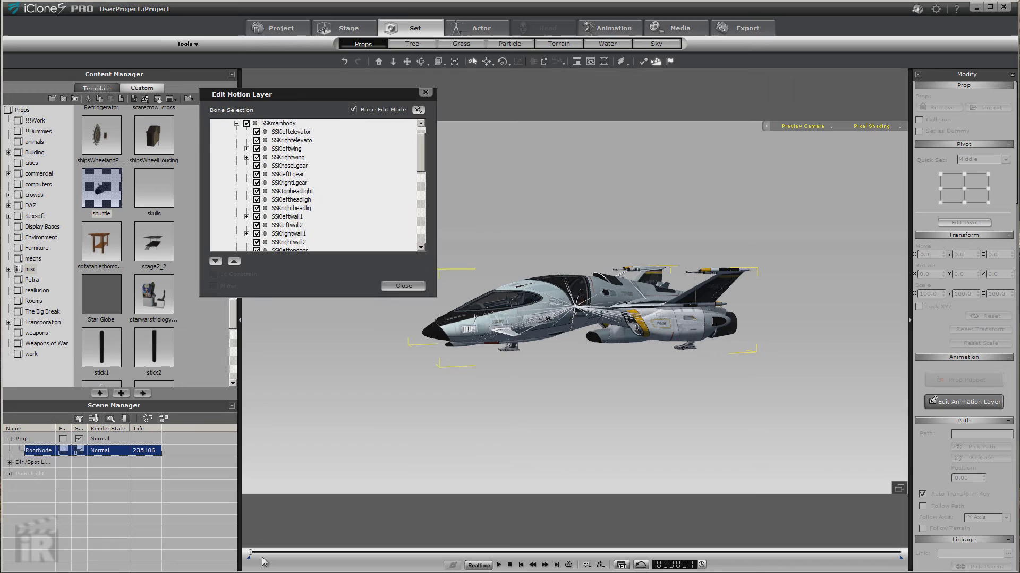
drag(251, 553, 276, 554)
Raise the nose and left landing gear bones into the hull, then return to frame 1.
click(291, 167)
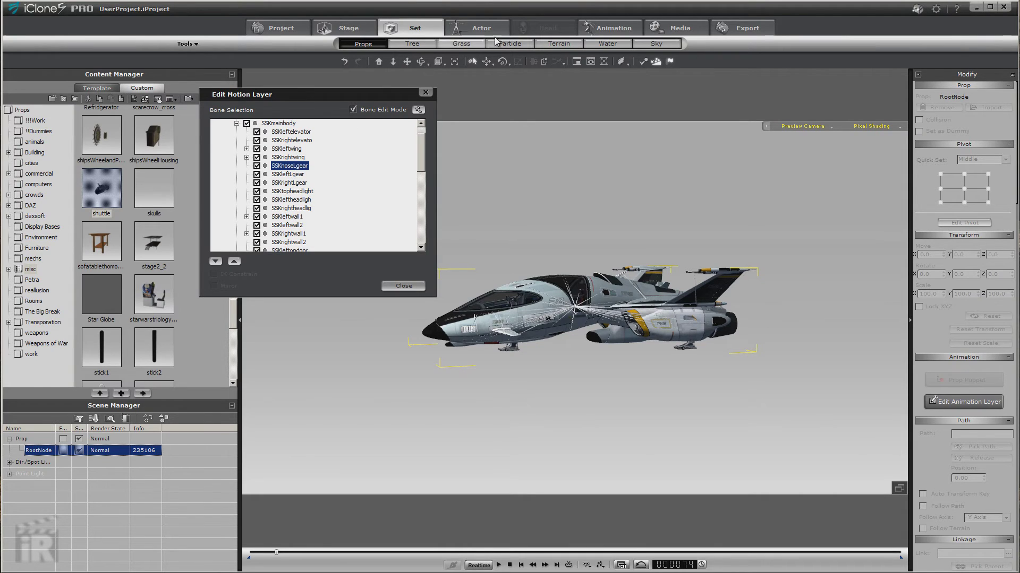
click(486, 61)
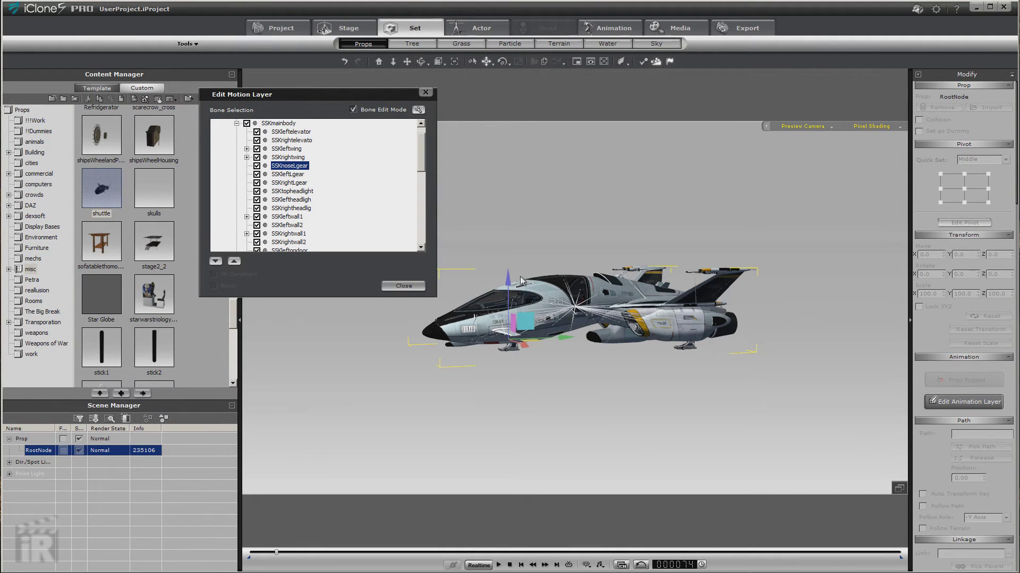
drag(517, 293, 517, 280)
click(288, 174)
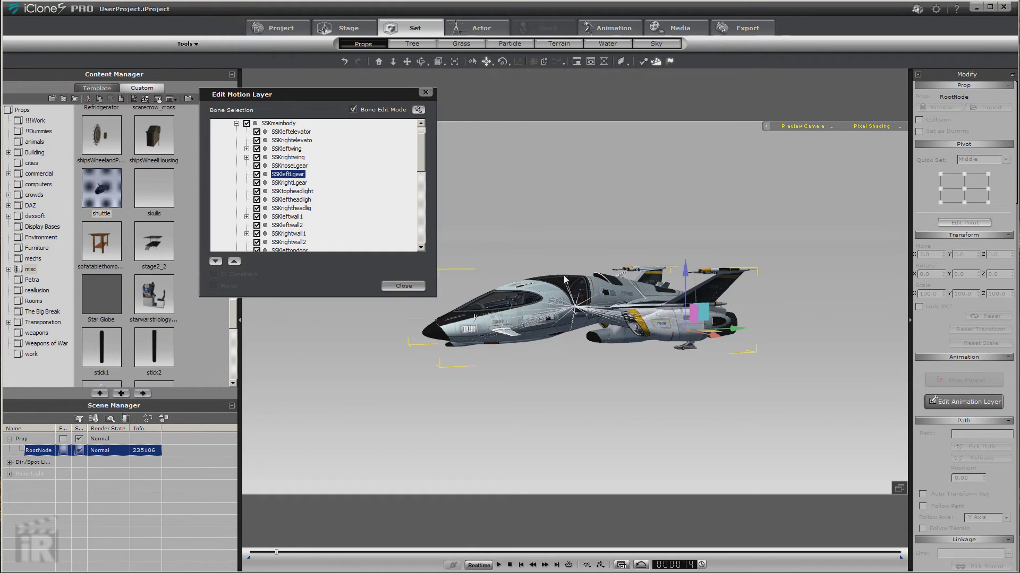
drag(685, 271, 646, 249)
click(288, 183)
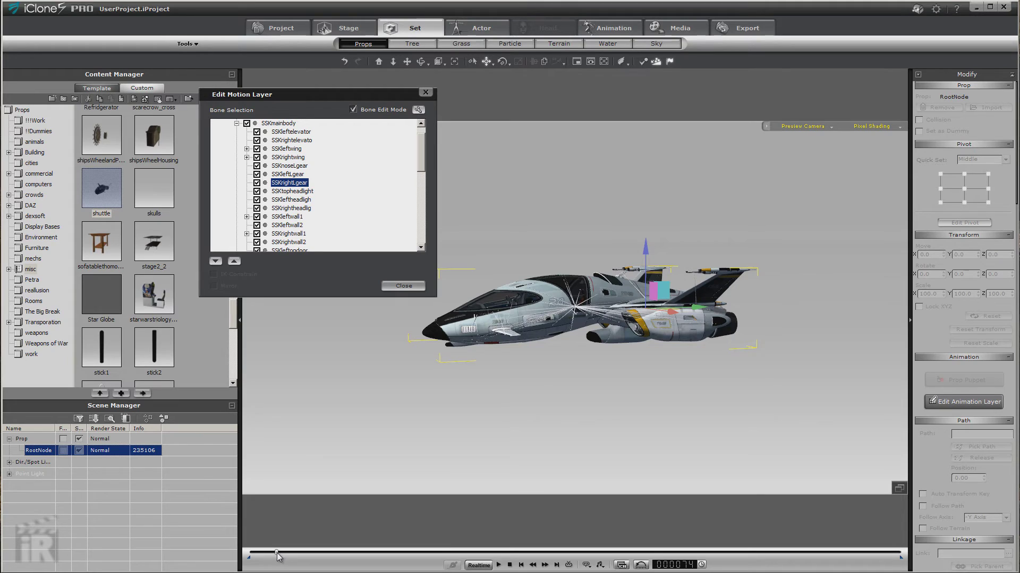
drag(279, 552, 250, 552)
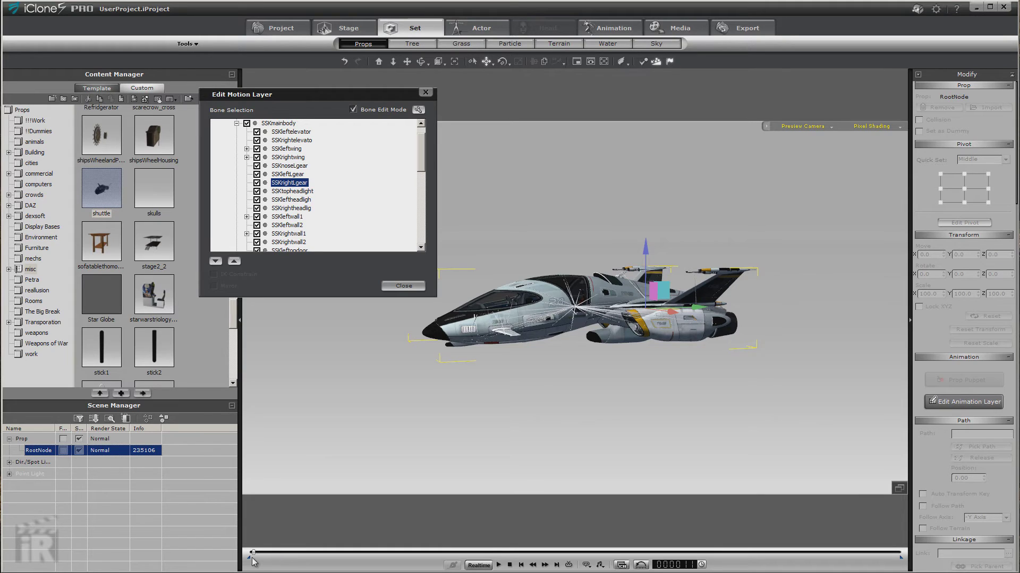
Play back the landing gear animation and jump to frame 120 with the gear retracted.
click(498, 565)
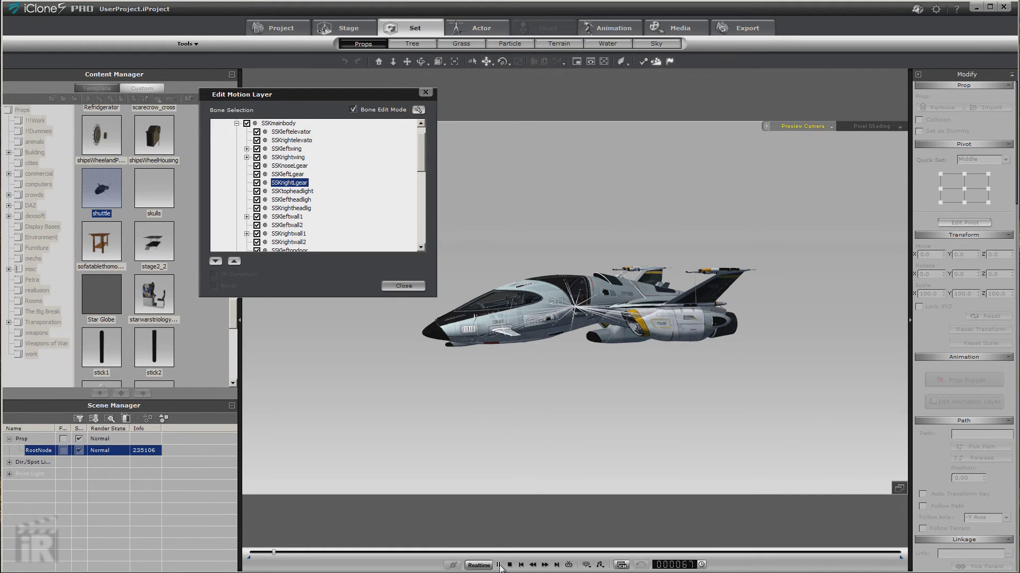
click(509, 565)
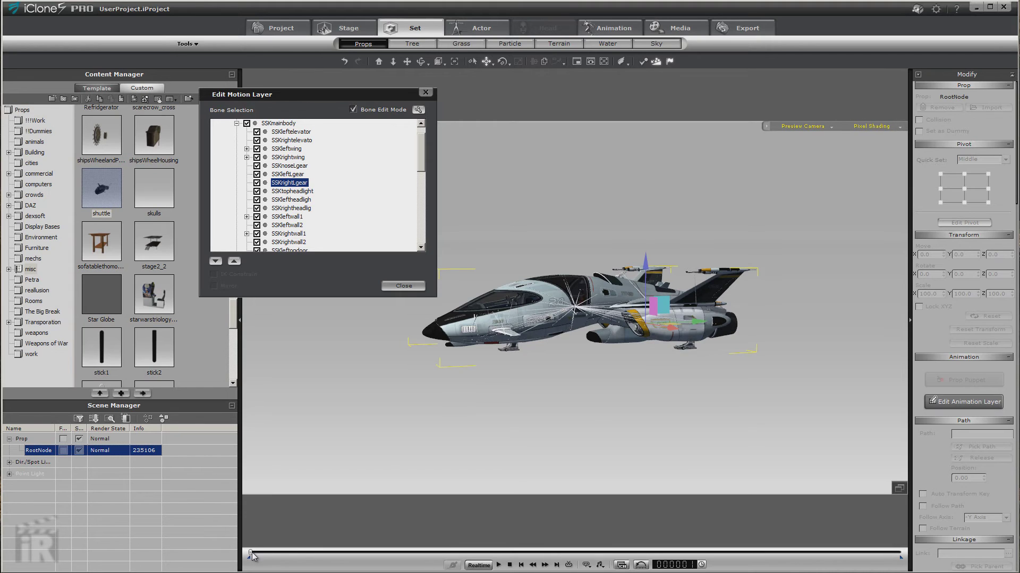
drag(253, 555, 295, 562)
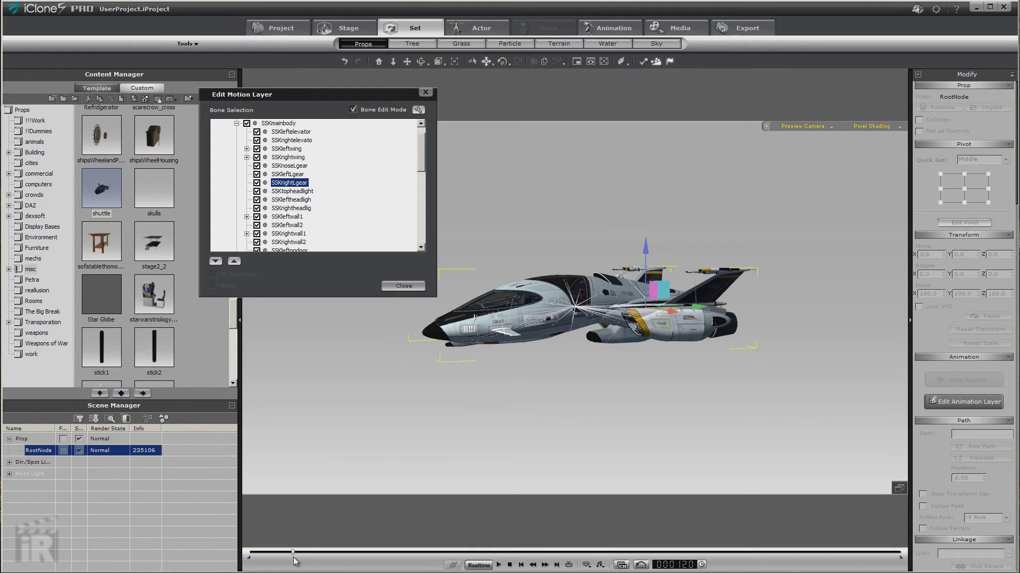
drag(422, 145, 418, 167)
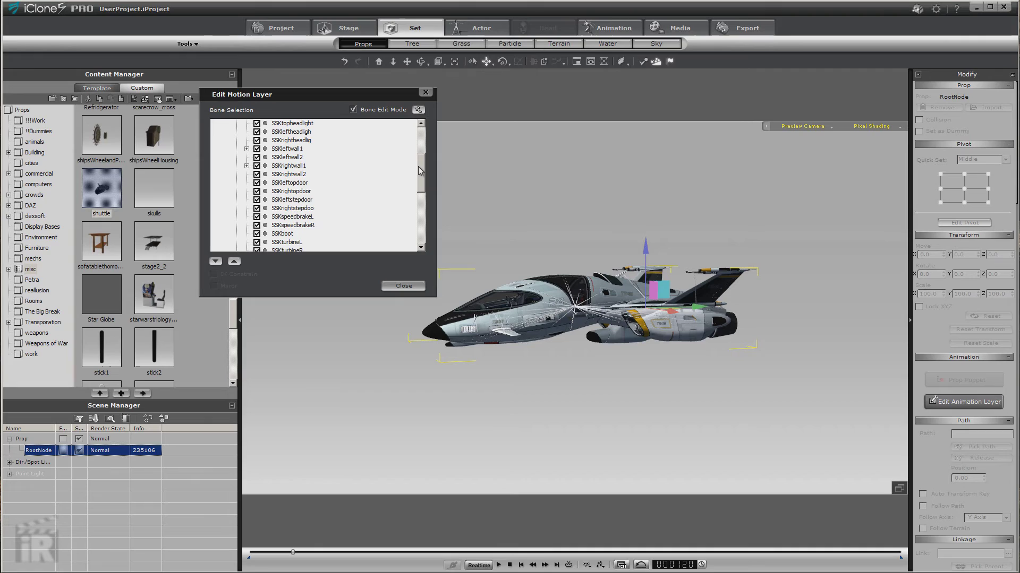
At frame 1, rotate SSKleftopdoor and SSKleftstepdoor open, then preview the playback.
click(300, 183)
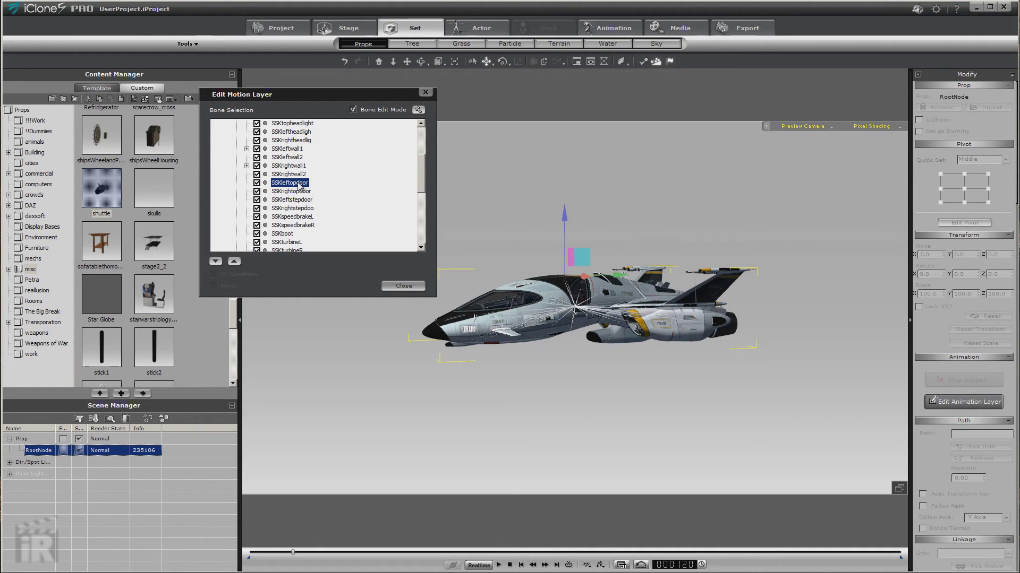
click(502, 61)
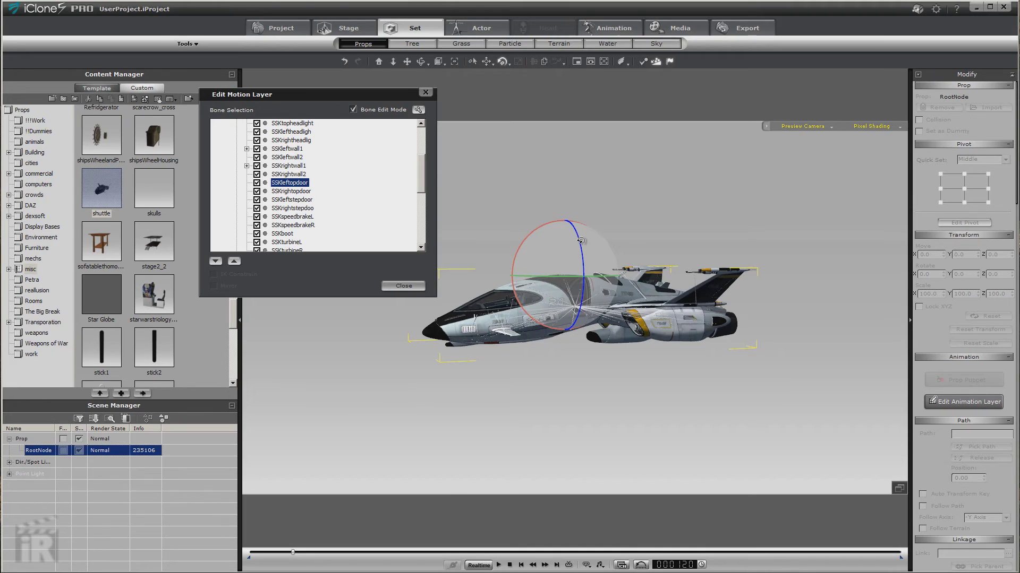
click(522, 565)
drag(582, 236, 575, 198)
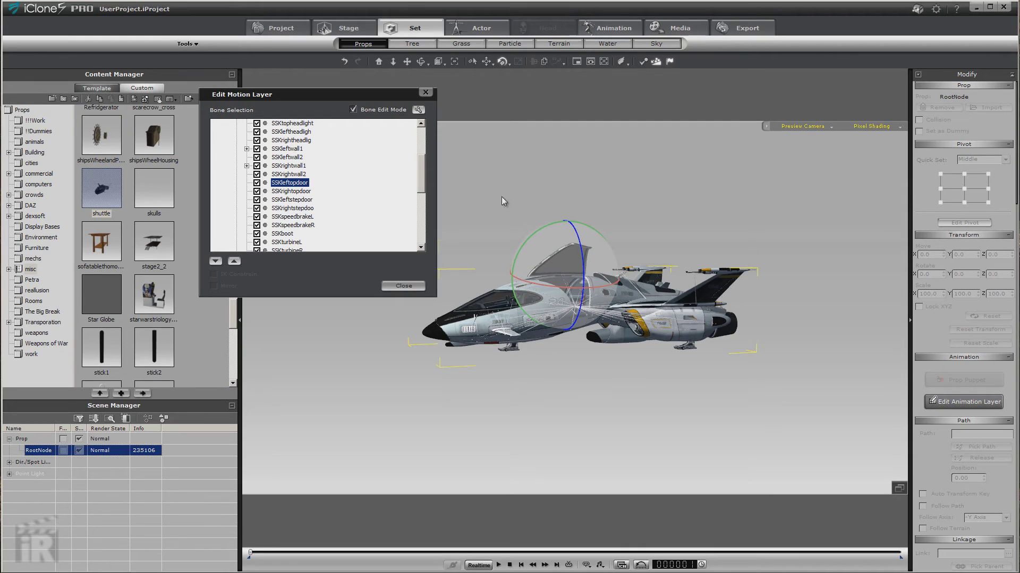
click(305, 199)
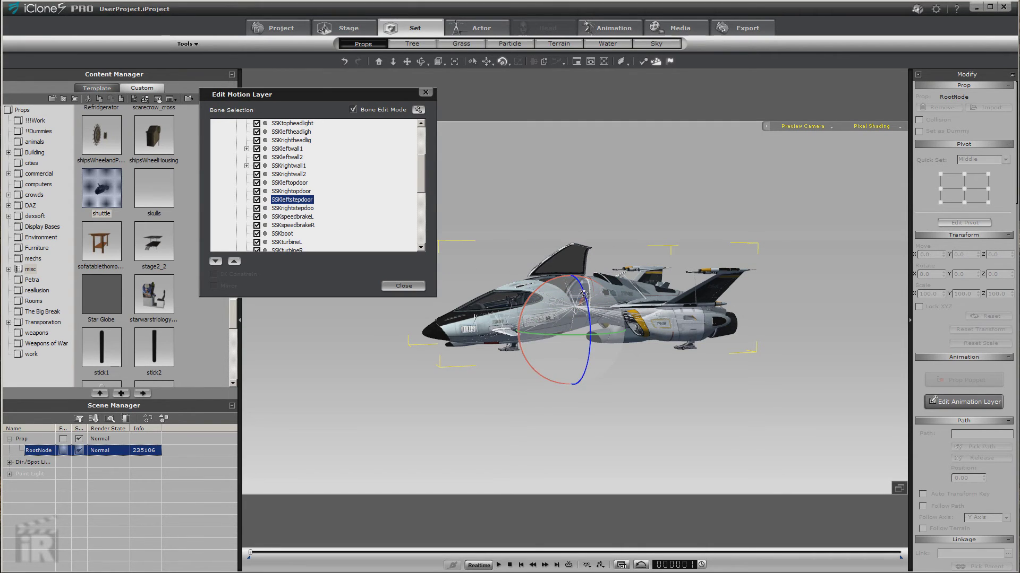
drag(583, 295, 587, 343)
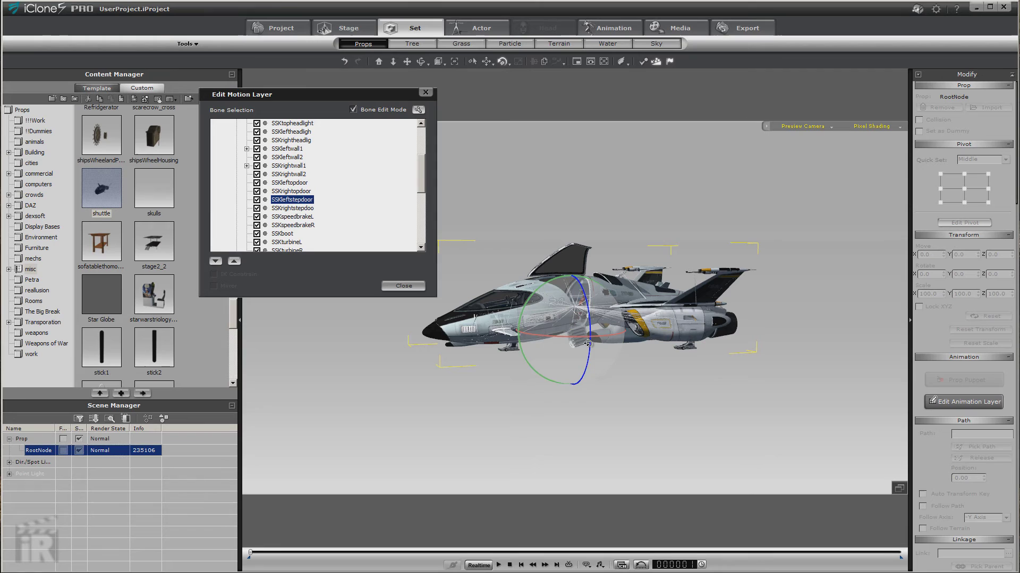
click(498, 566)
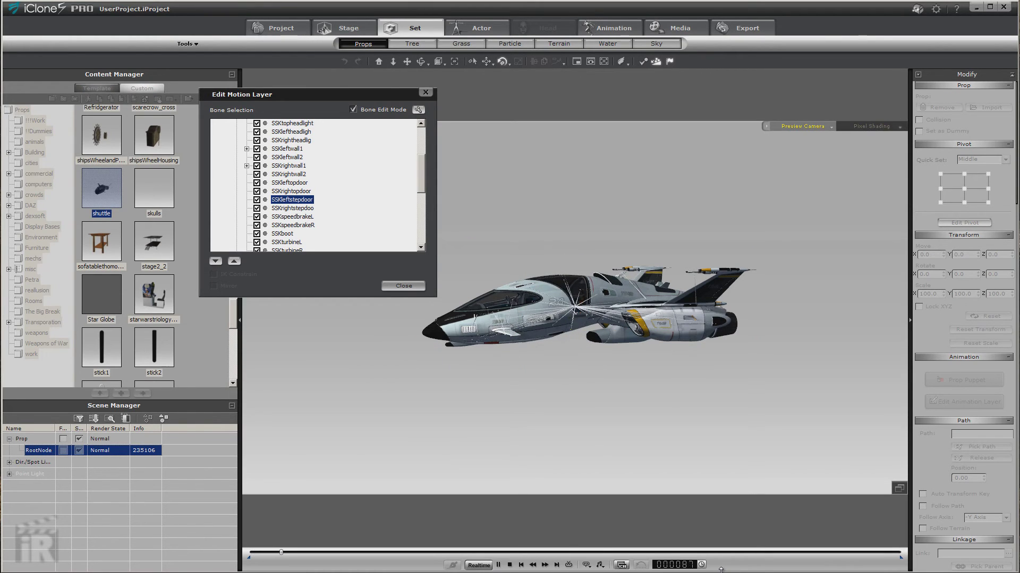
click(507, 565)
Close the bone editor, show the timeline, and rename the RootNode prop to 'Shuttle'.
click(426, 94)
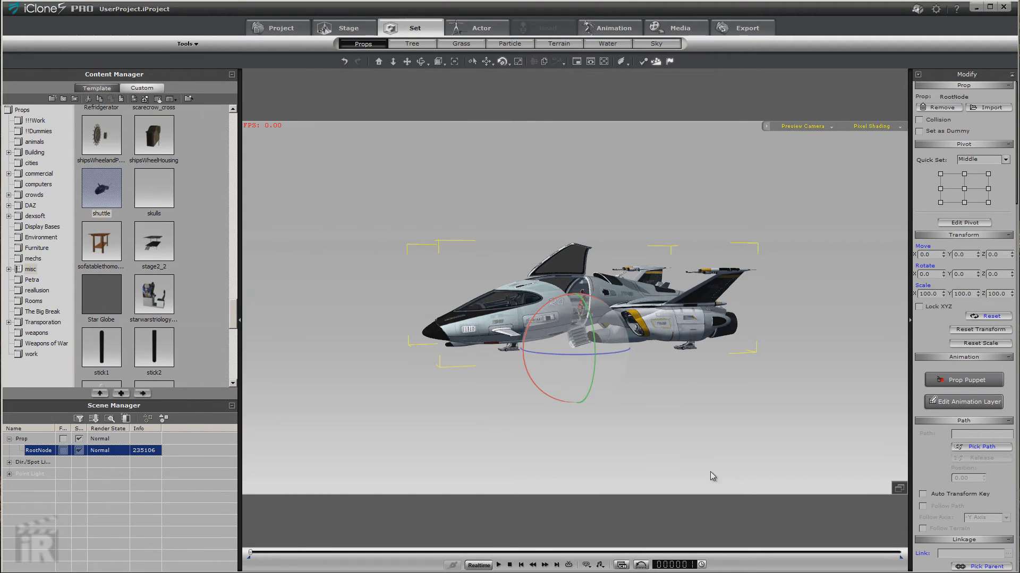
click(621, 564)
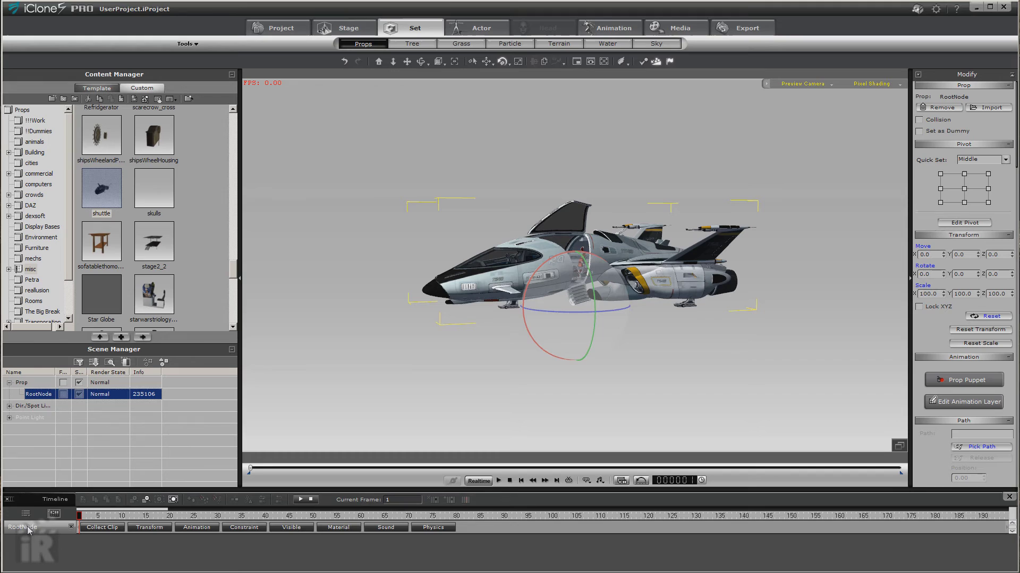
double_click(48, 394)
text(Shuttle)
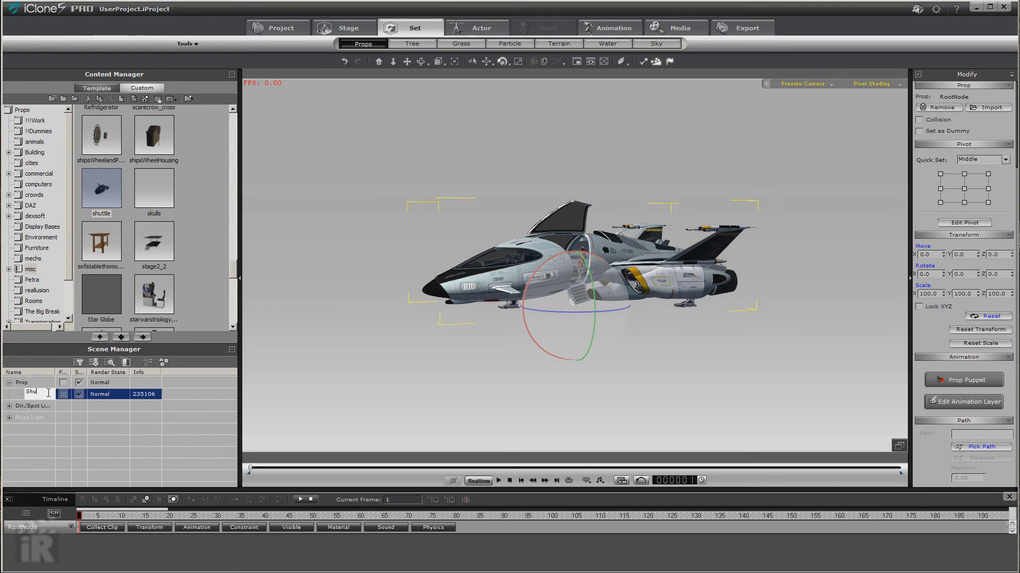
key(Return)
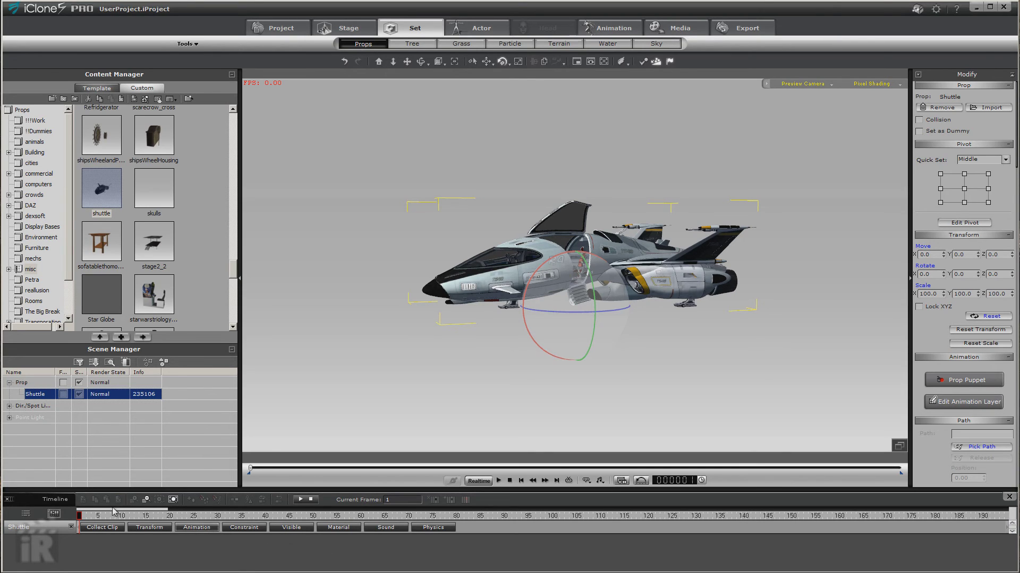
Show the Shuttle's animation tracks and review keyframes at frames 74 and 120 by scrubbing.
click(196, 527)
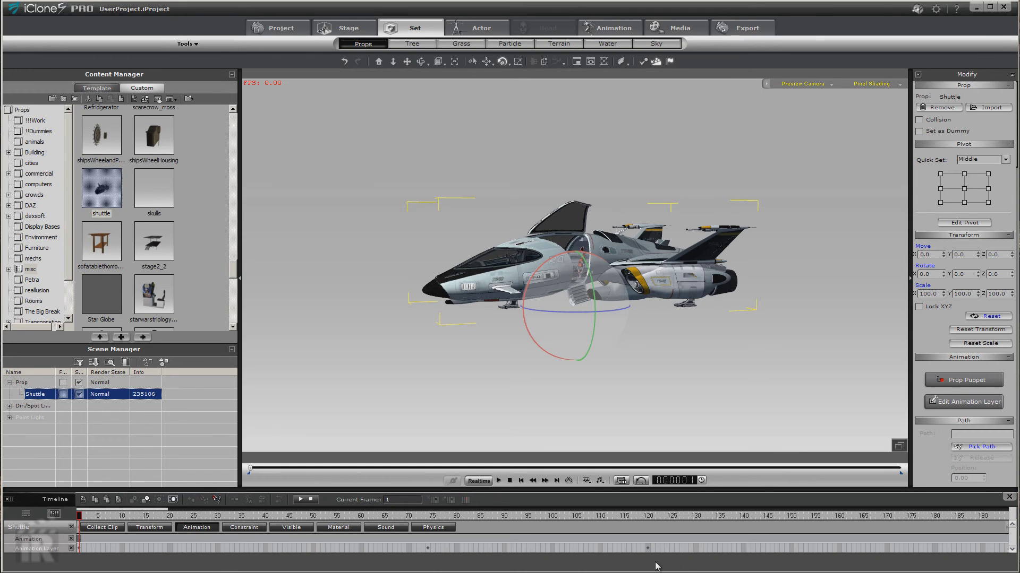
click(427, 548)
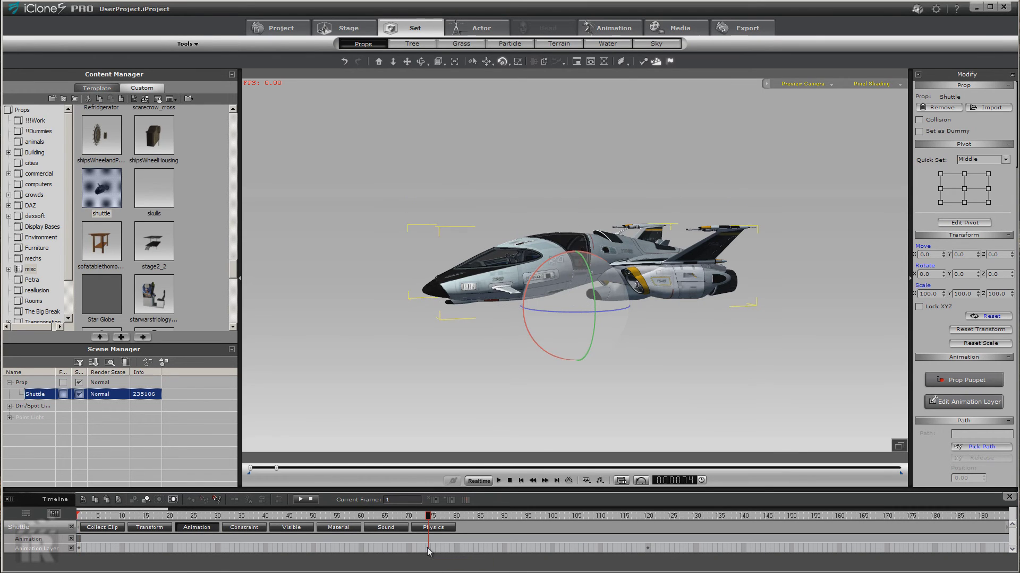
click(648, 549)
drag(650, 519, 585, 526)
drag(653, 525, 224, 528)
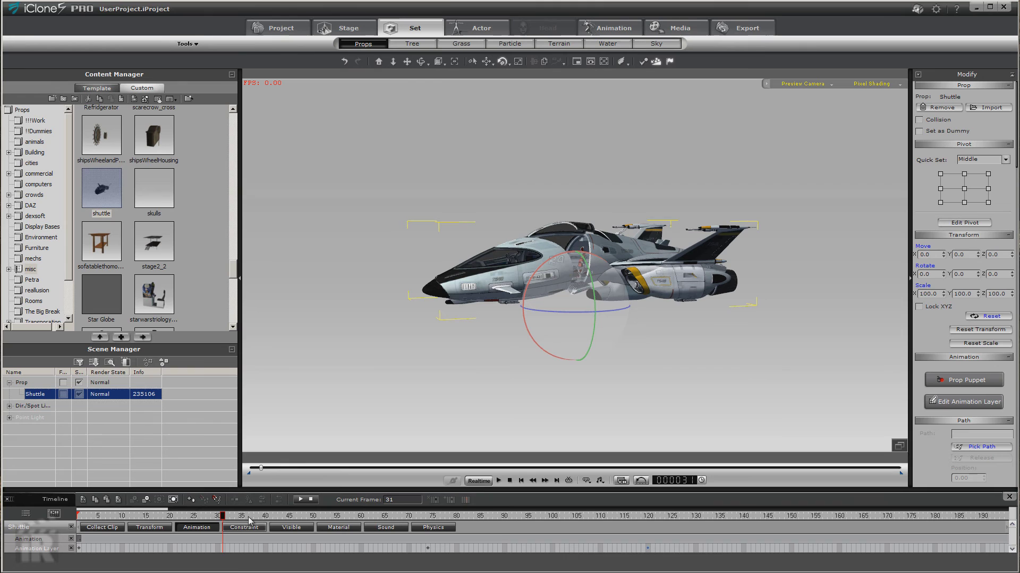
mouse_move(222, 523)
mouse_down()
mouse_move(159, 524)
mouse_move(237, 523)
mouse_up()
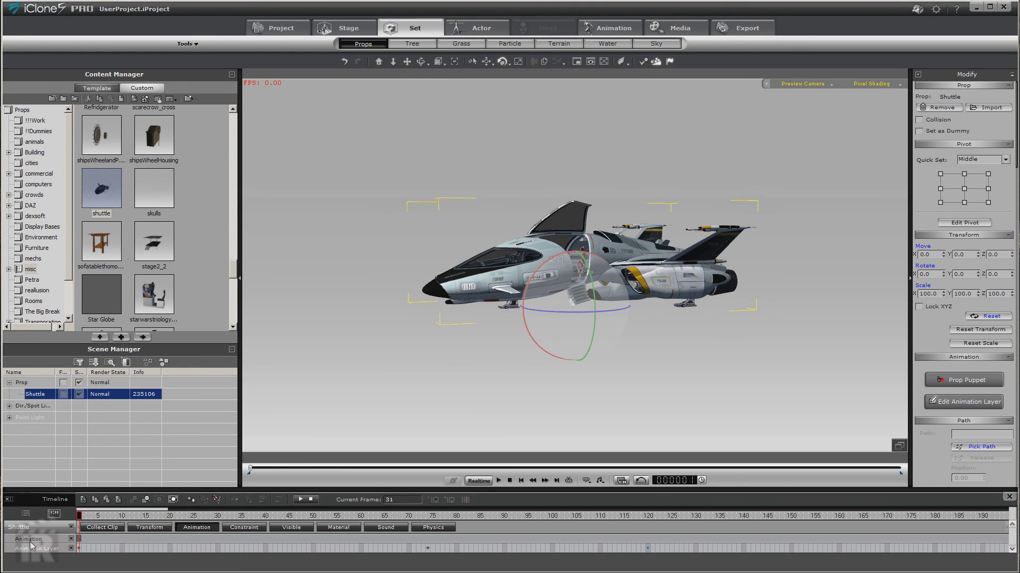
mouse_move(418, 547)
mouse_down()
mouse_move(469, 540)
mouse_move(438, 550)
mouse_up()
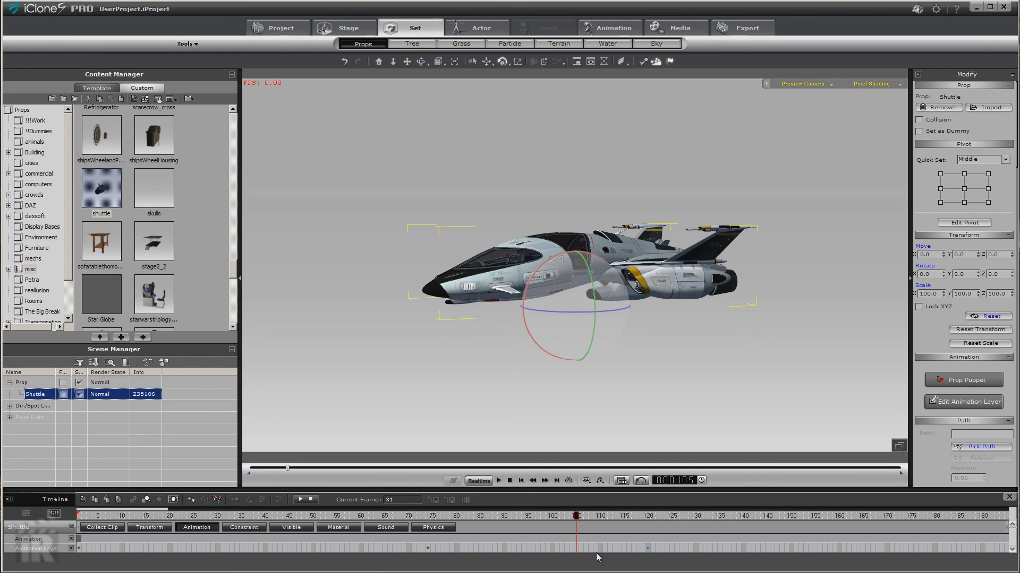
drag(595, 553, 132, 547)
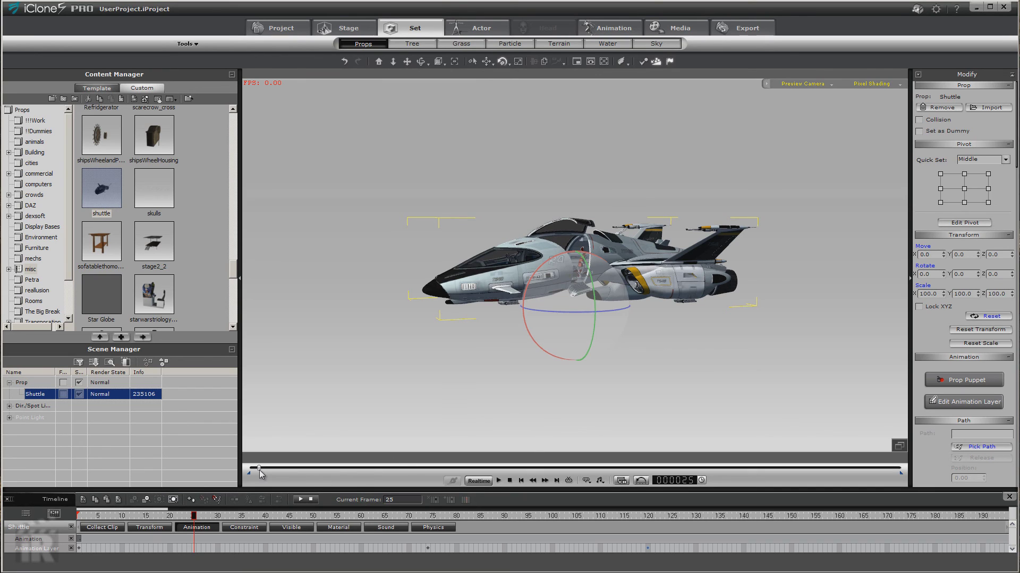
Add a key at frame 62 on the Animation Layer and check the canopy opening.
mouse_move(259, 469)
mouse_down()
mouse_move(218, 484)
mouse_move(273, 474)
mouse_up()
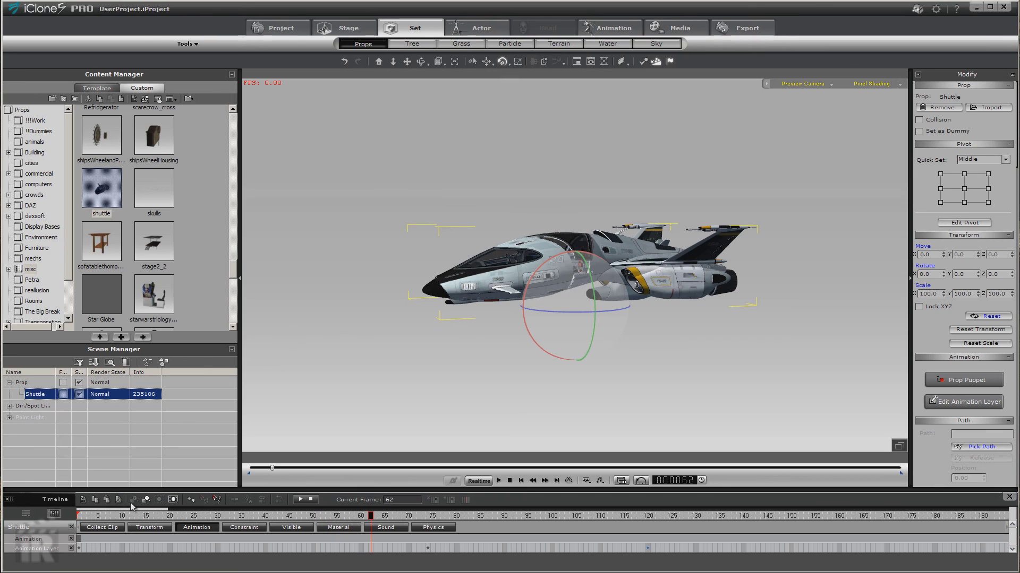
click(191, 501)
drag(272, 467, 176, 491)
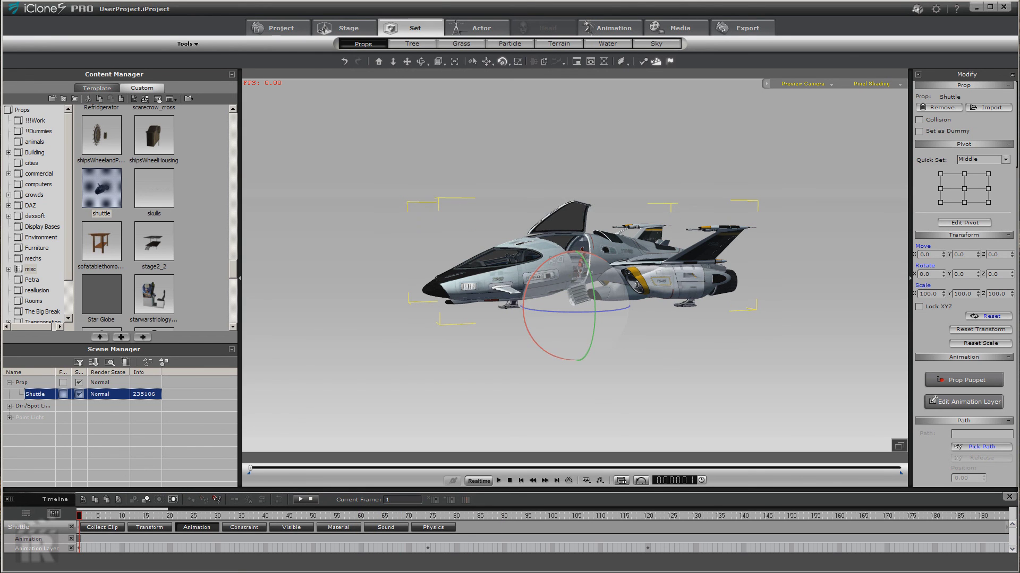